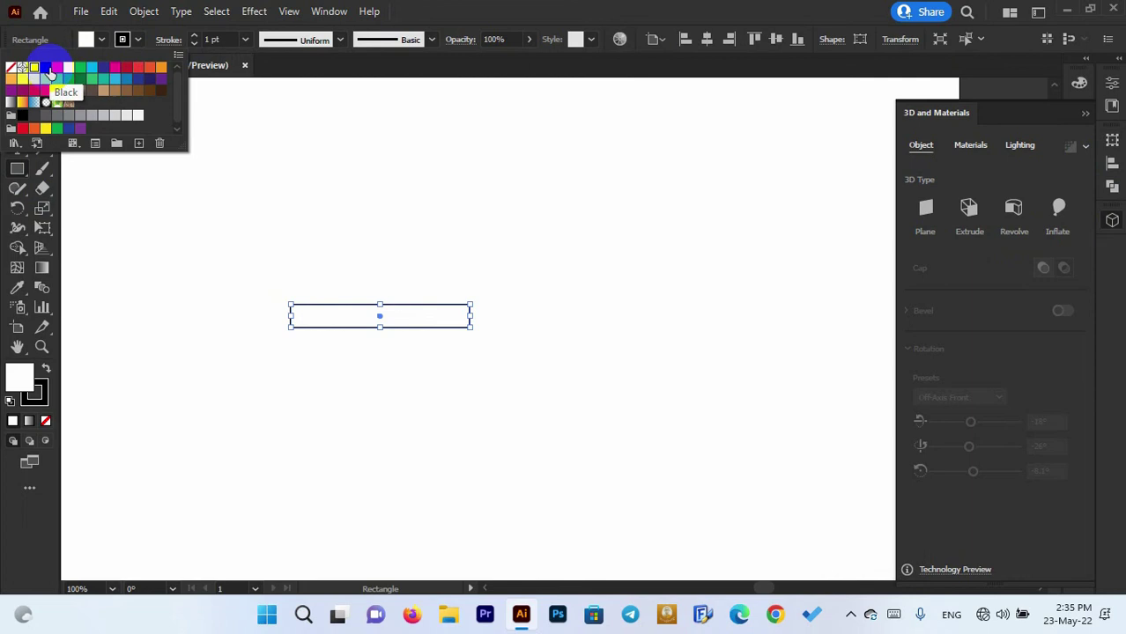
Step: Fill the long horizontal rectangle with black and reselect it
click(50, 75)
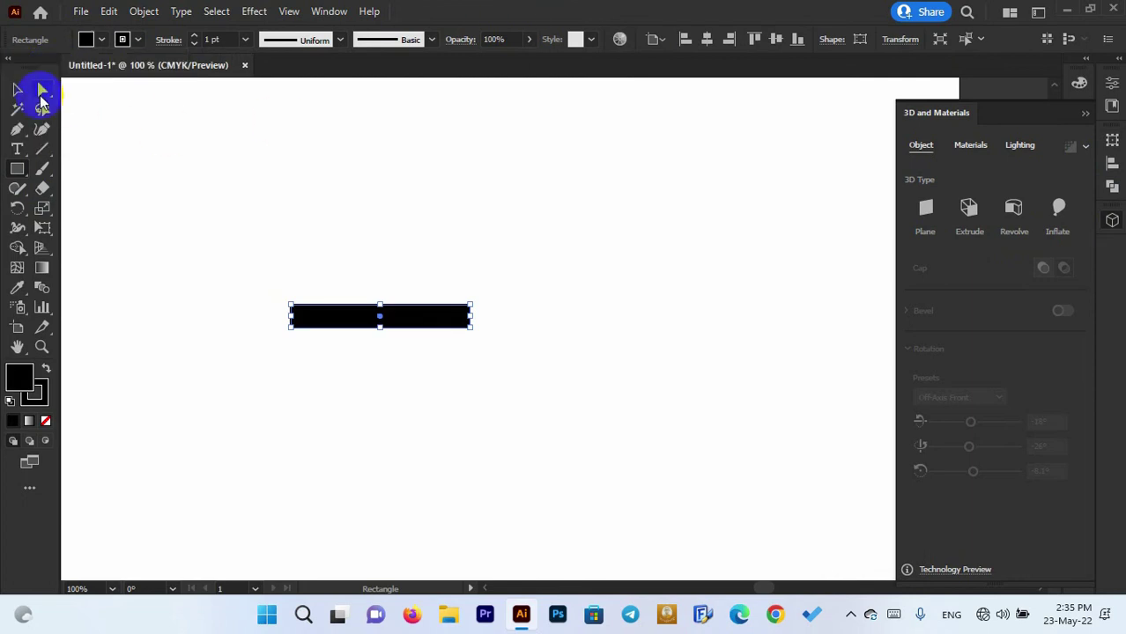
click(13, 95)
click(452, 263)
scroll(368, 320, up, 1)
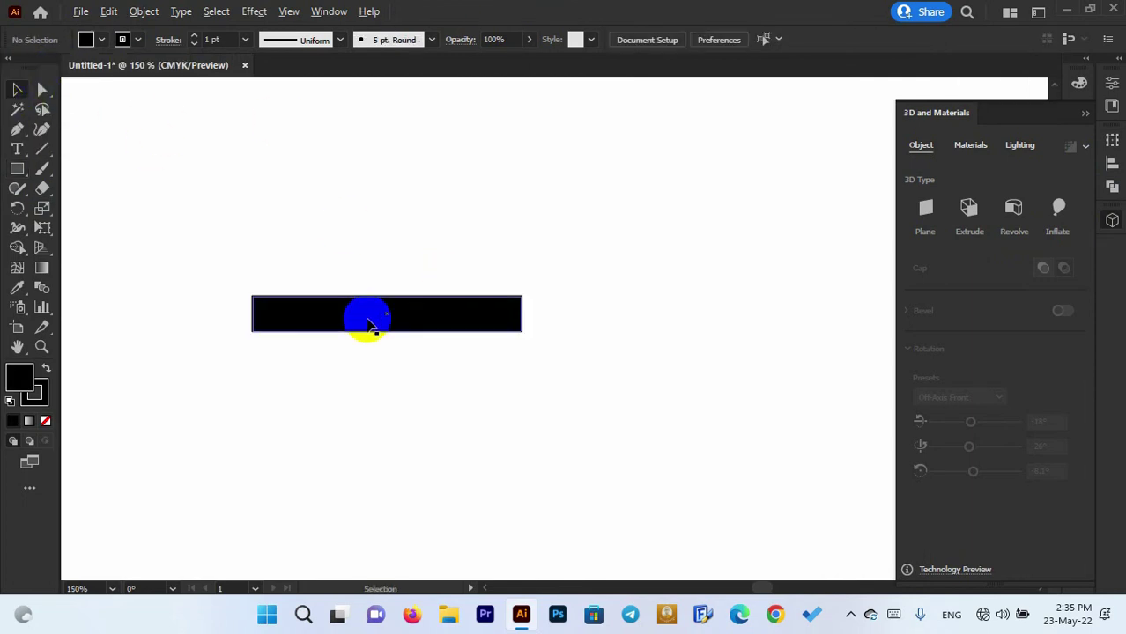
click(368, 323)
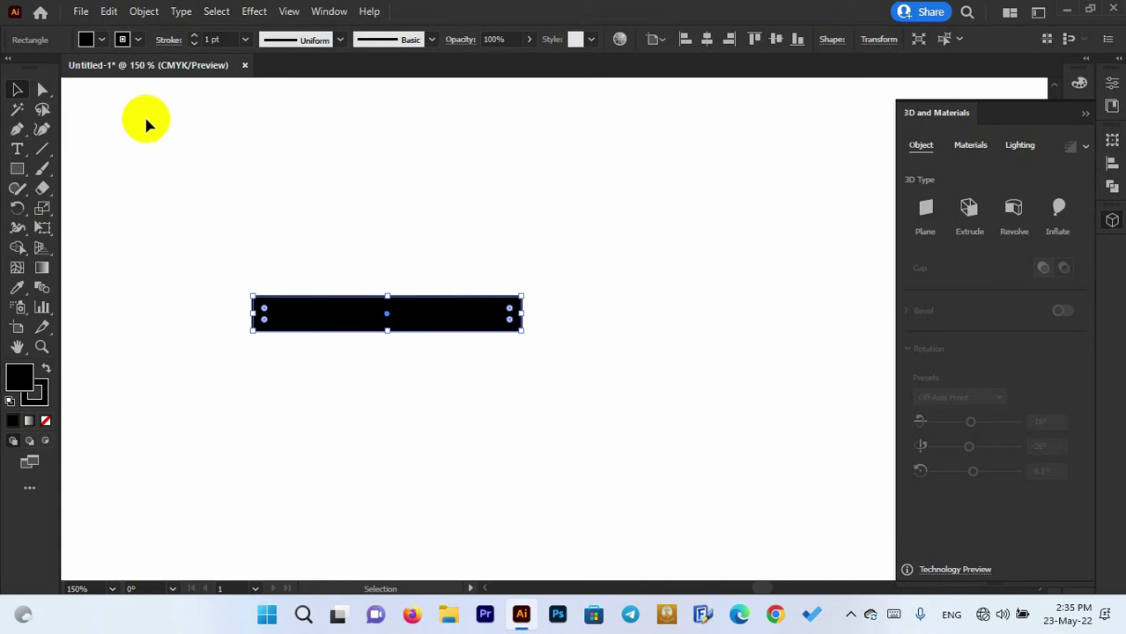
Step: Draw a thin upright rectangle across the left end of the black bar and tilt it about 17° counter-clockwise
click(21, 174)
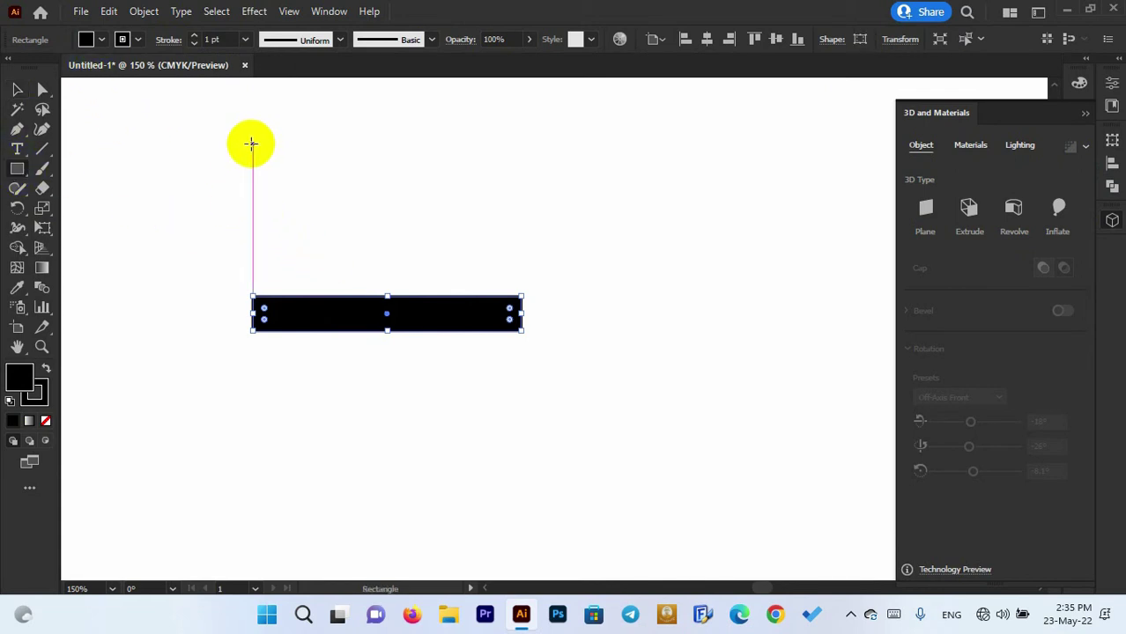
drag(251, 144, 285, 318)
click(44, 92)
drag(293, 216, 264, 202)
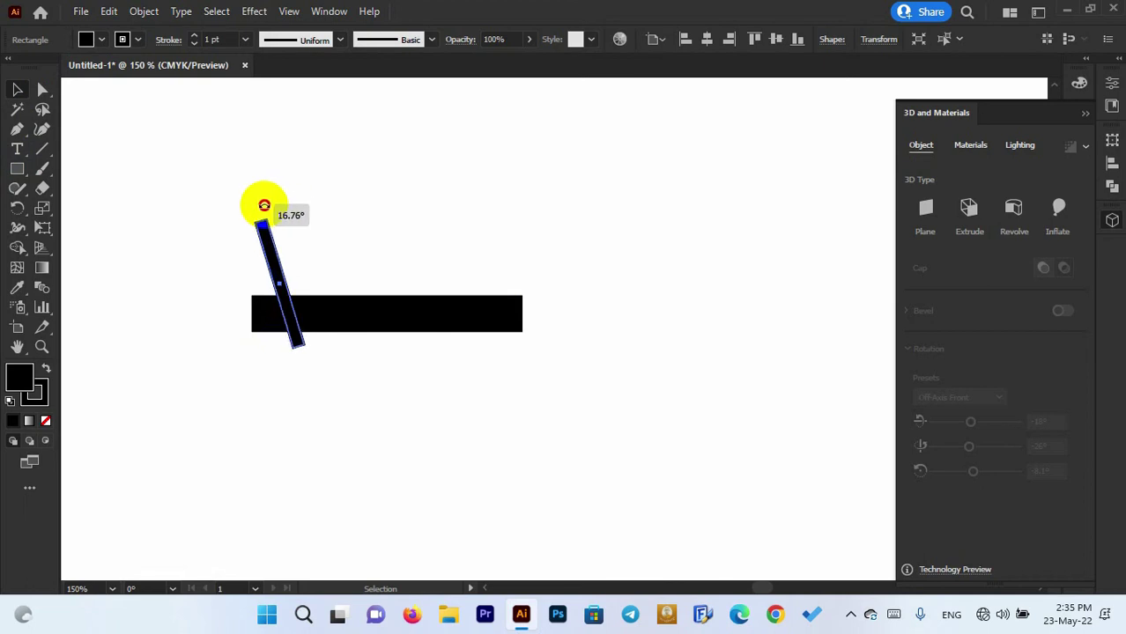
Step: Use Shape Builder on both rectangles to remove the overhanging pieces at the joint and merge the rest into one angled profile
drag(275, 255, 462, 432)
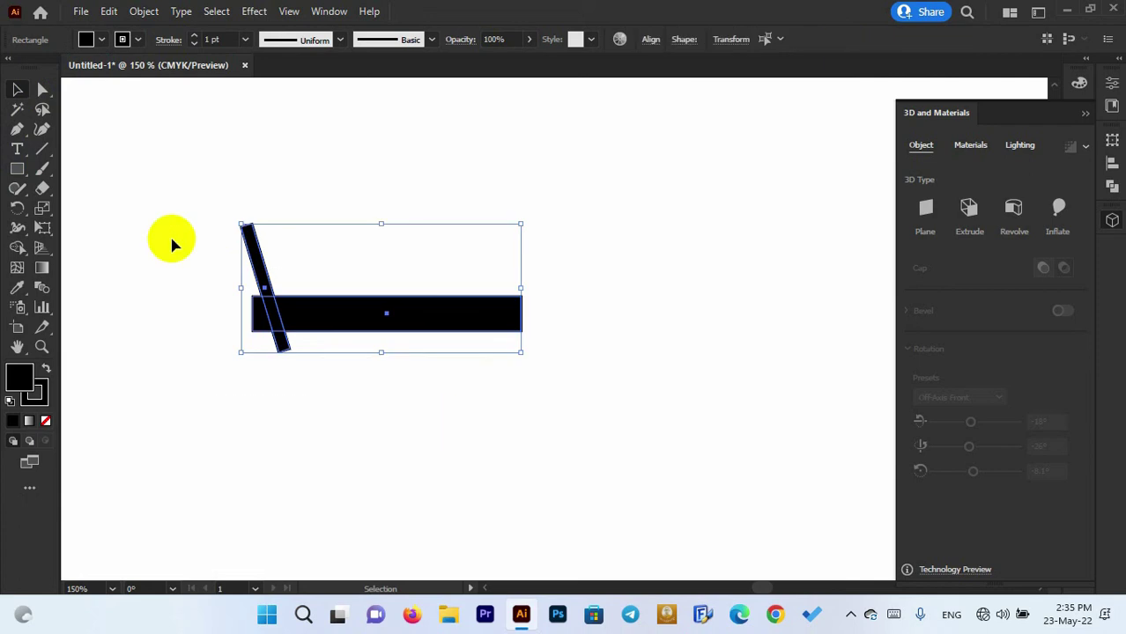
click(20, 249)
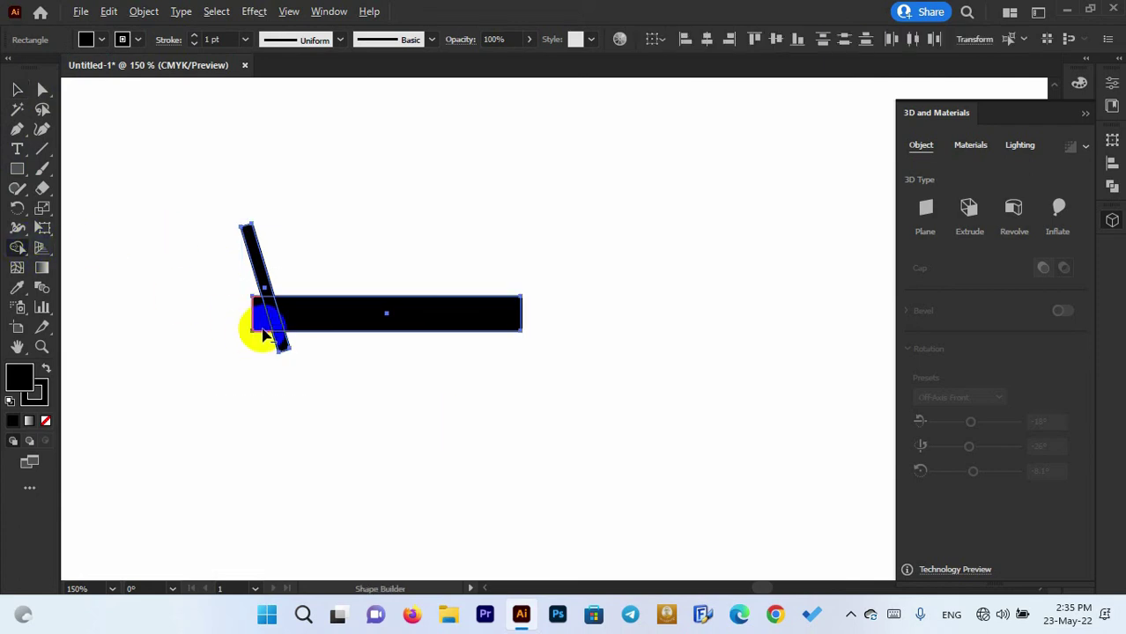
drag(280, 317, 320, 323)
mouse_move(264, 284)
mouse_down()
mouse_move(287, 323)
mouse_move(326, 308)
mouse_up()
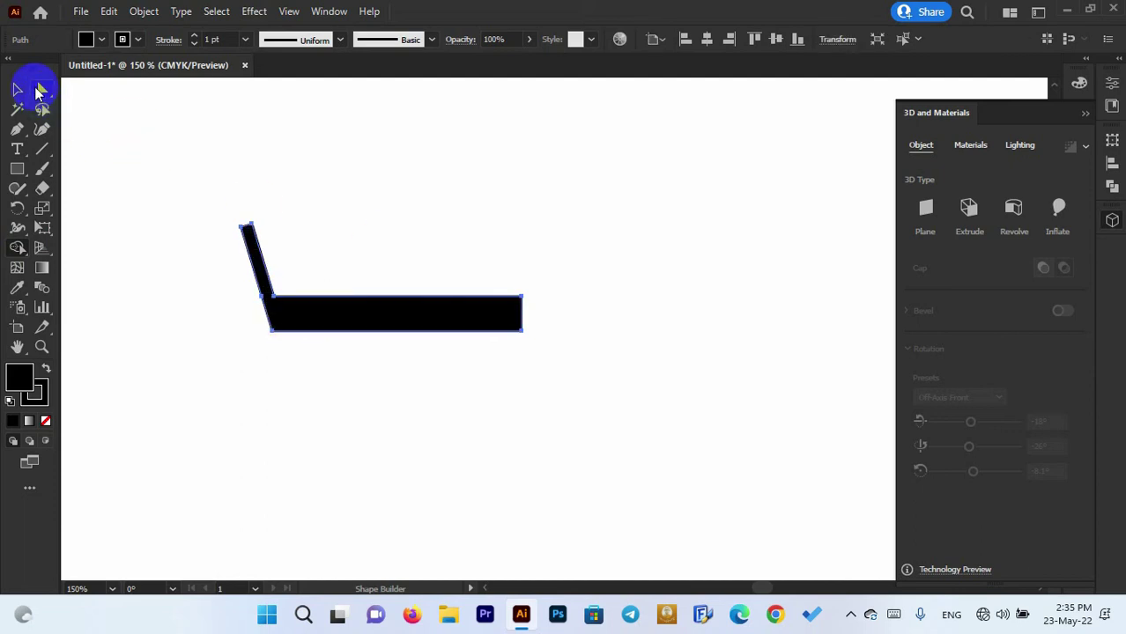
Step: Round the upper tip of the angled profile and both the inner and outer corners of its bend
click(39, 91)
scroll(211, 204, up, 1)
drag(194, 201, 316, 291)
drag(284, 361, 326, 315)
click(434, 256)
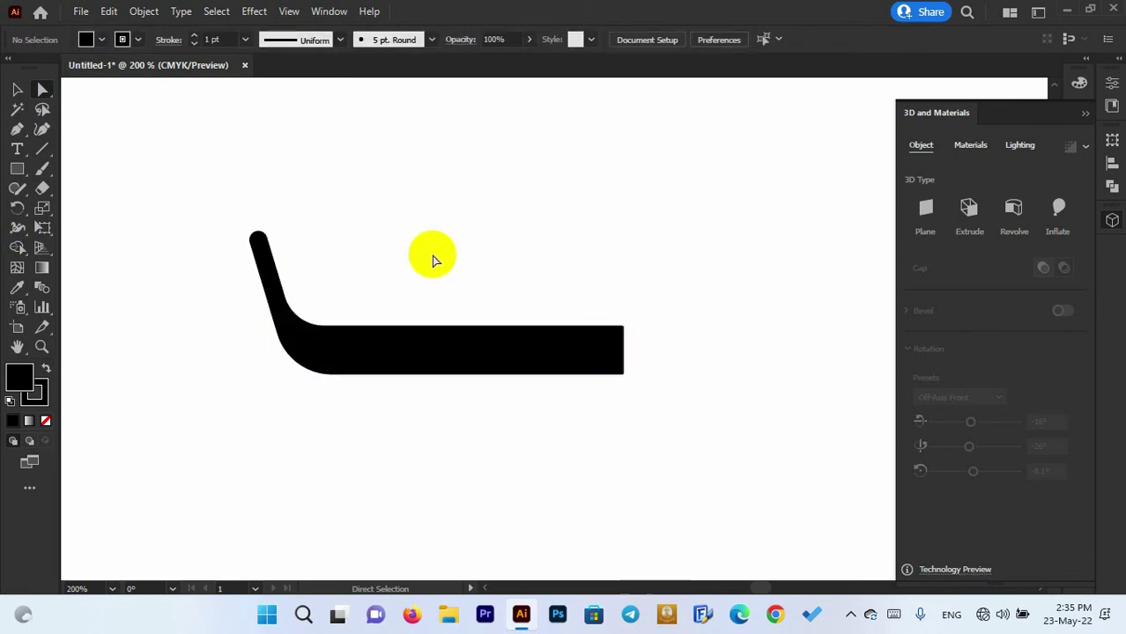
Step: Shorten the profile's horizontal arm by moving its right-end anchor points inward by roughly a third of the profile's width
click(23, 94)
drag(499, 262, 595, 416)
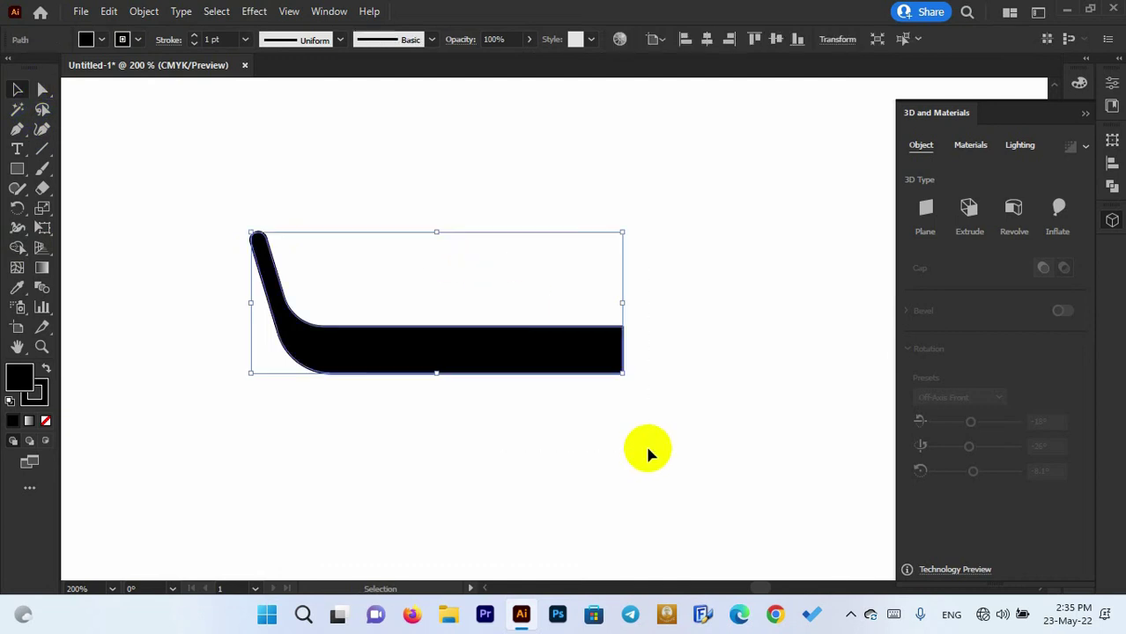
key(a)
drag(675, 286, 489, 373)
click(572, 289)
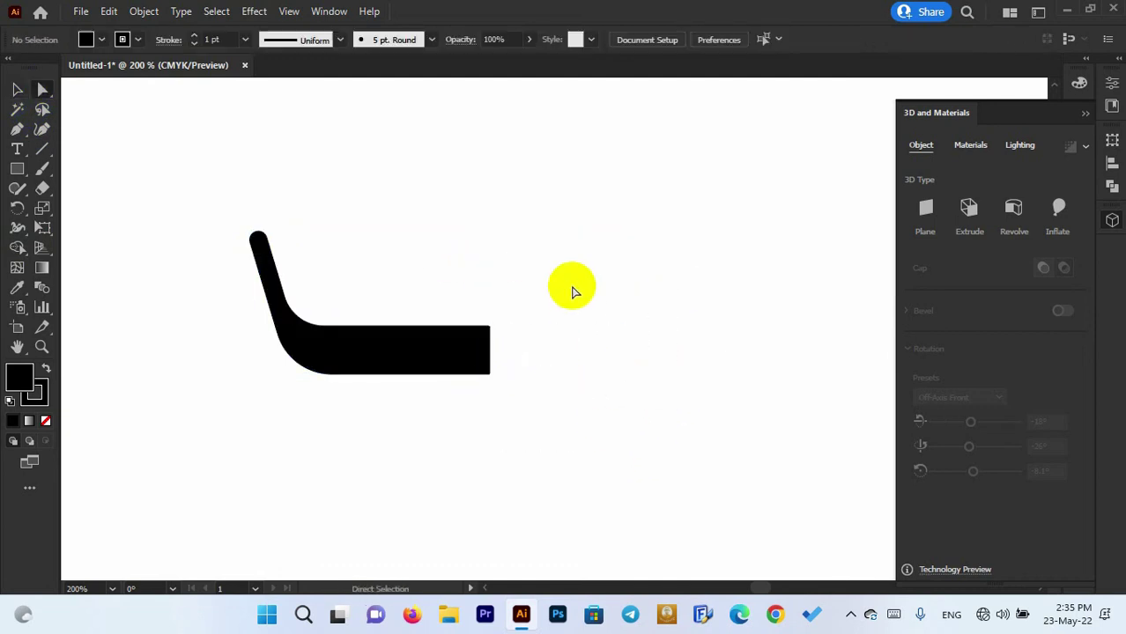
Step: Revolve the profile into a 3D bowl with the offset direction set to Right Edge
key(v)
drag(573, 233, 208, 414)
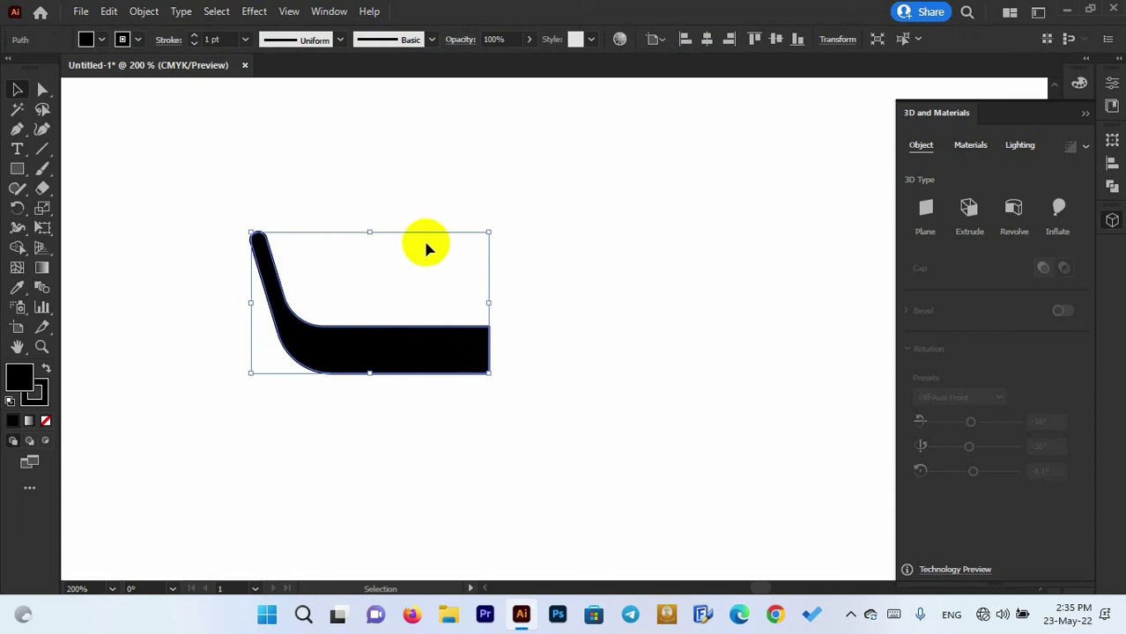
click(1028, 232)
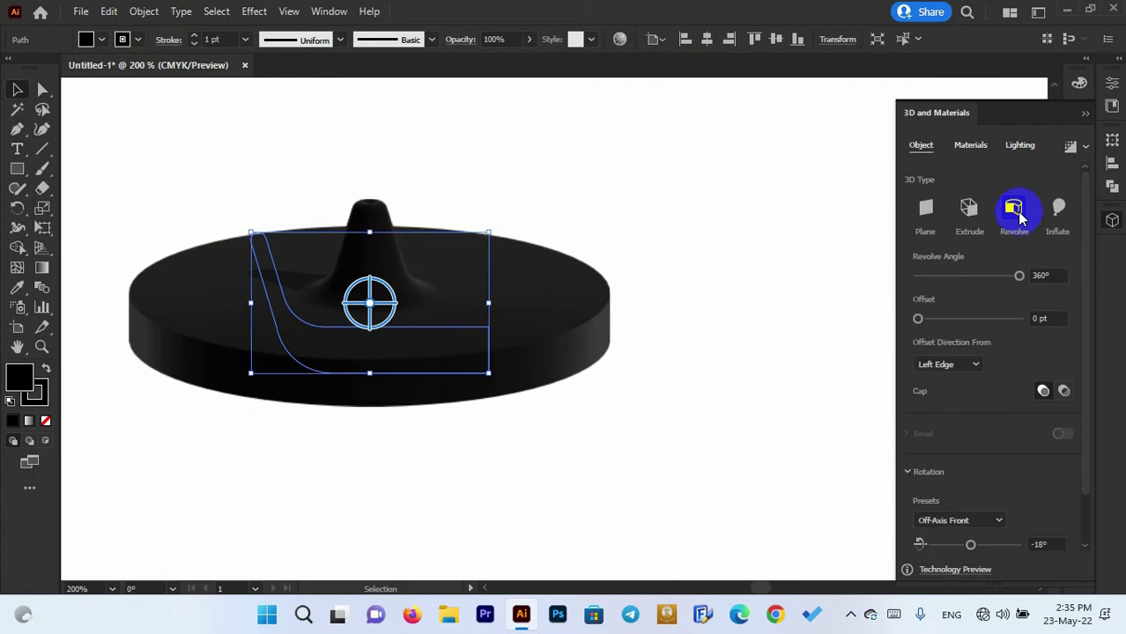
click(964, 366)
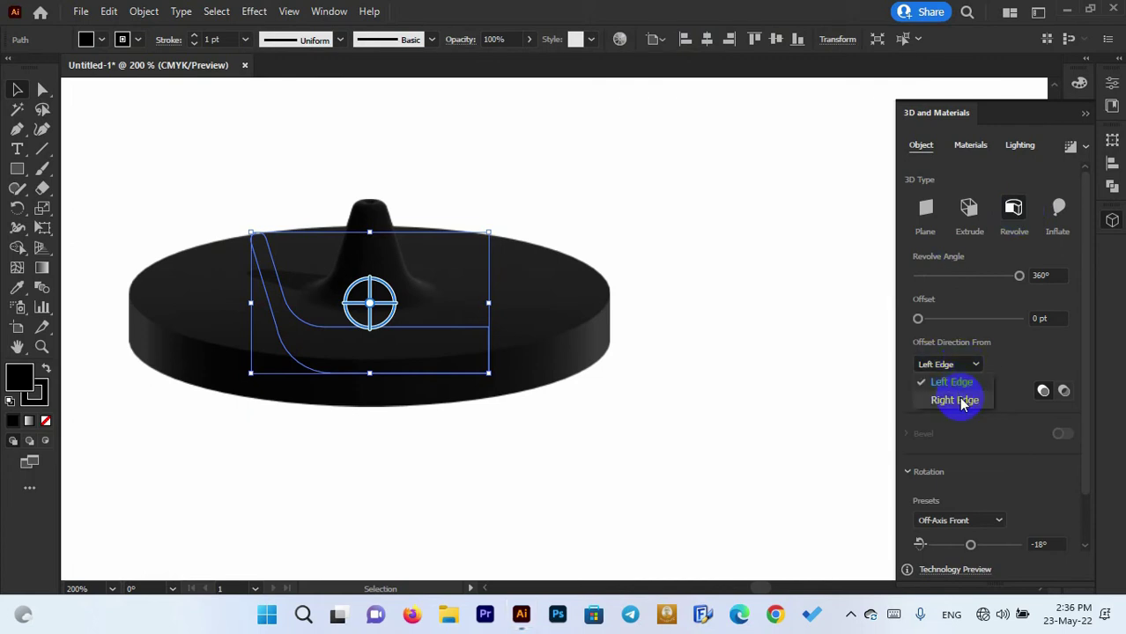
click(962, 402)
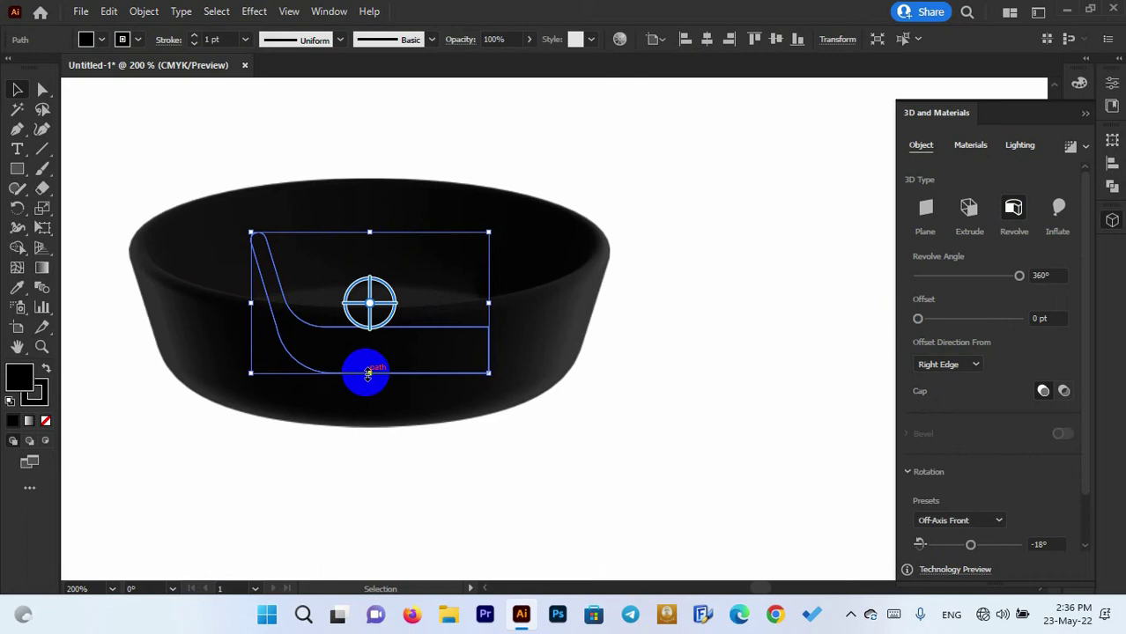
Step: Squash the revolved profile to a little over half its height for a shallower bowl, and move it slightly down and right
drag(366, 372, 370, 308)
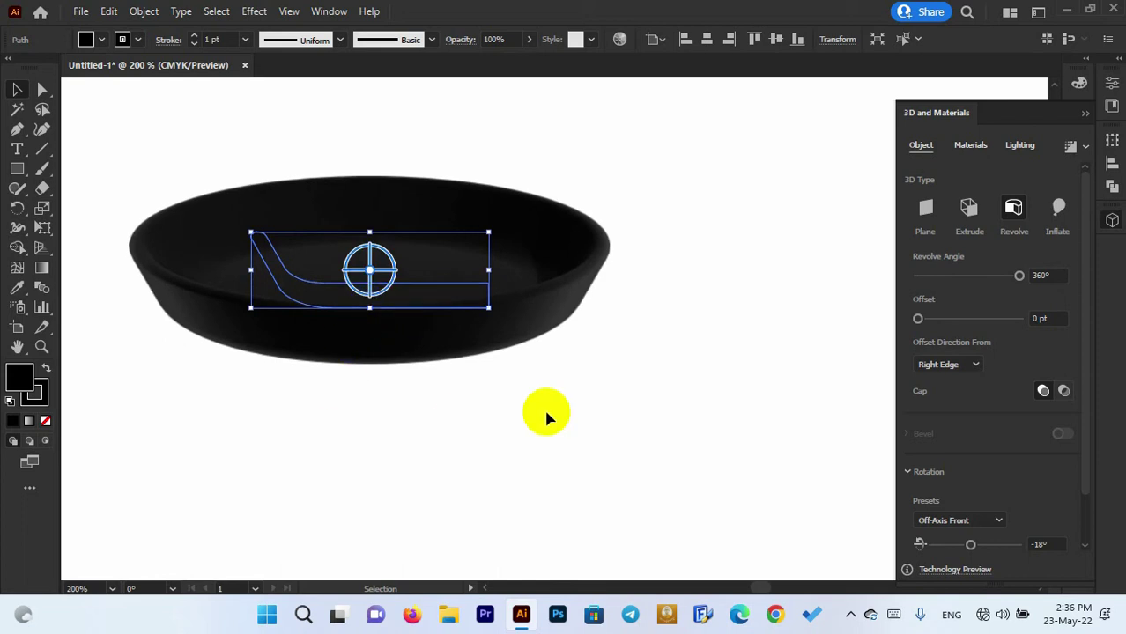
drag(369, 308, 373, 317)
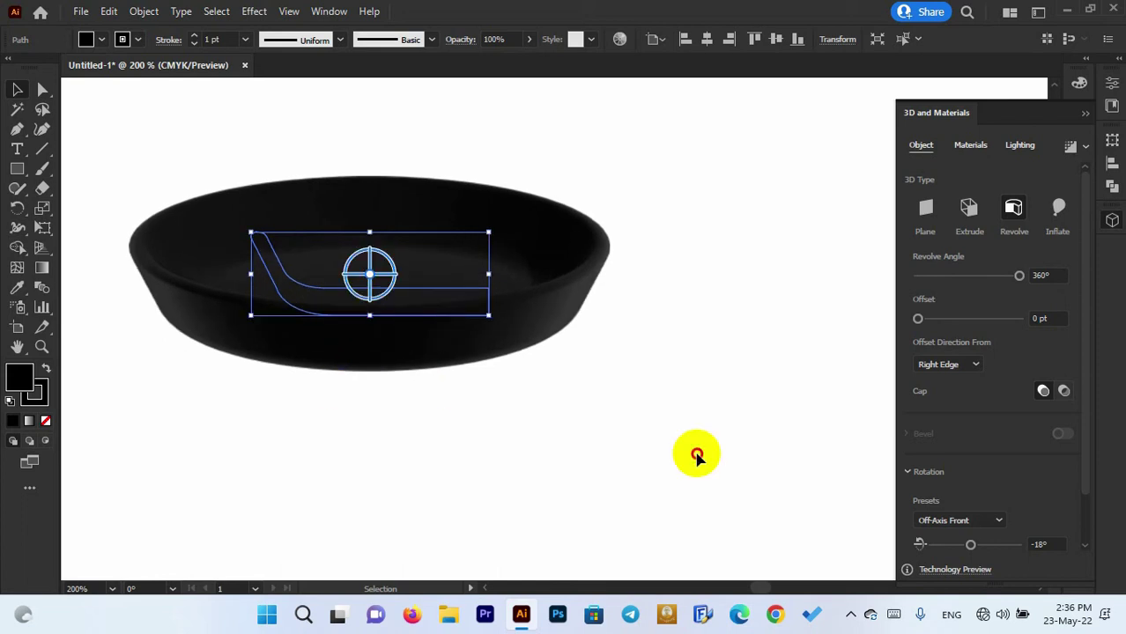
click(684, 371)
drag(437, 351, 502, 435)
click(803, 332)
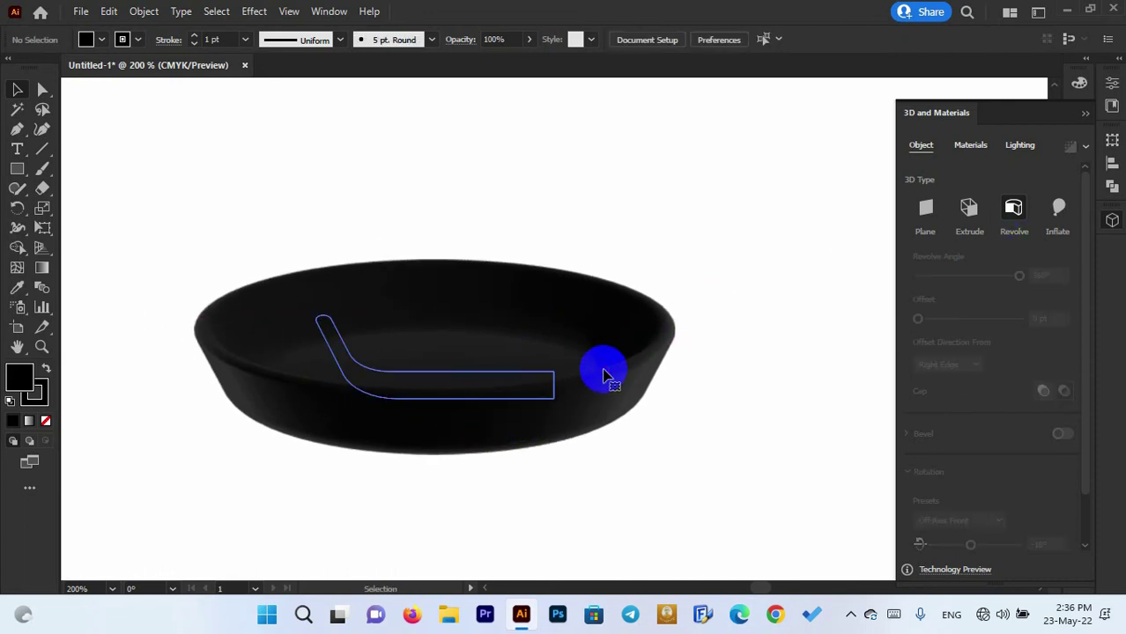
click(606, 378)
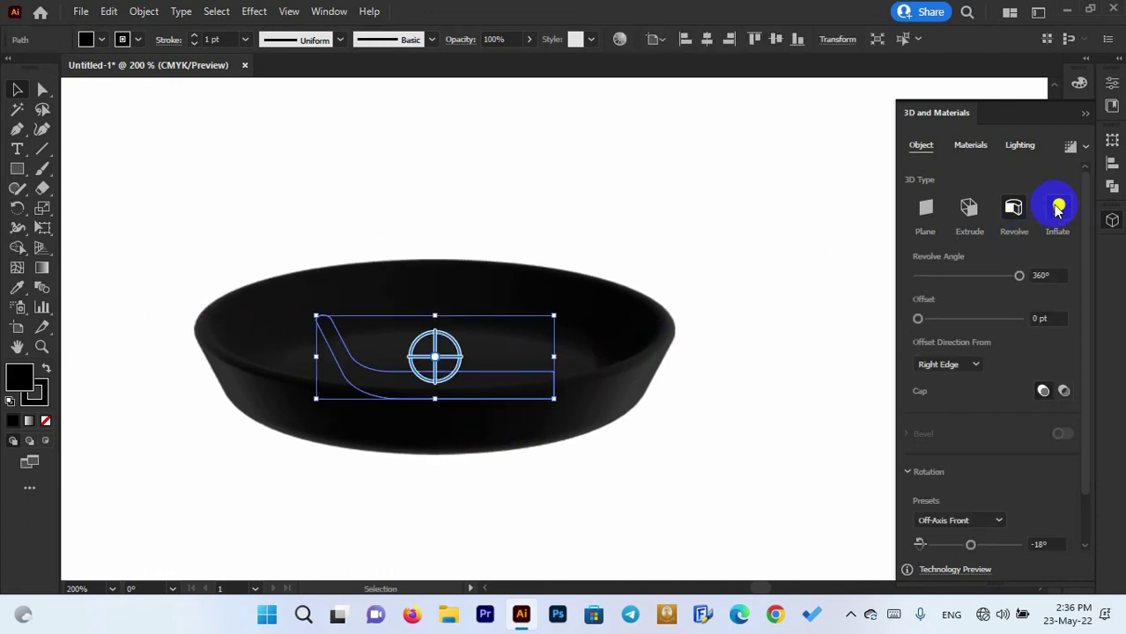
Step: Apply the varnished wood material from the Your Materials group to the bowl
click(982, 147)
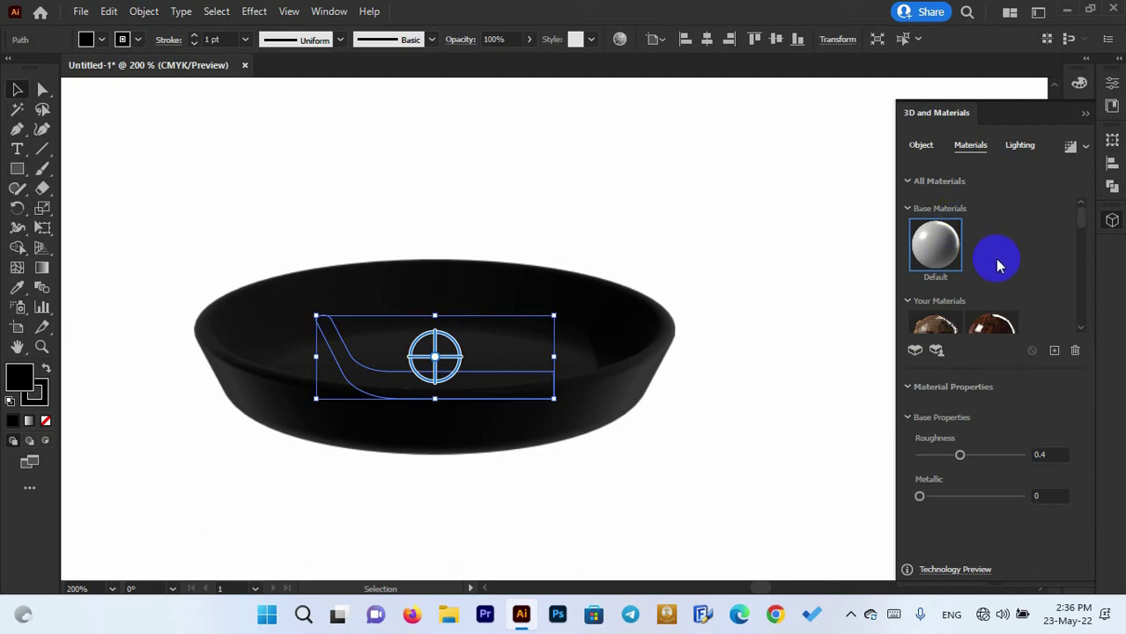
scroll(1039, 282, down, 3)
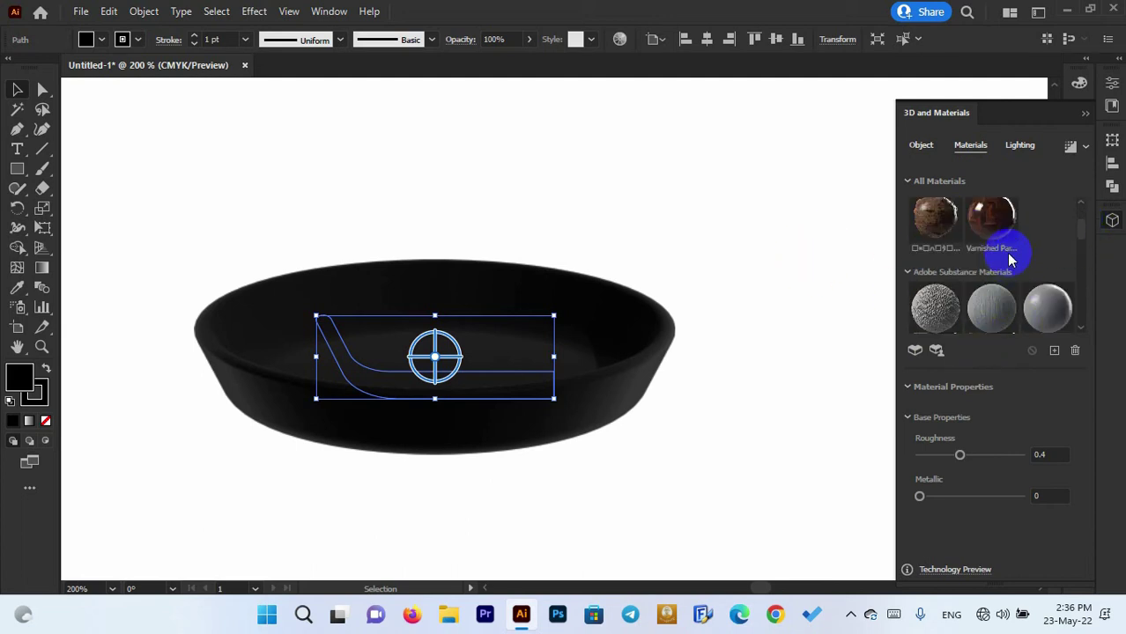
drag(990, 227, 533, 405)
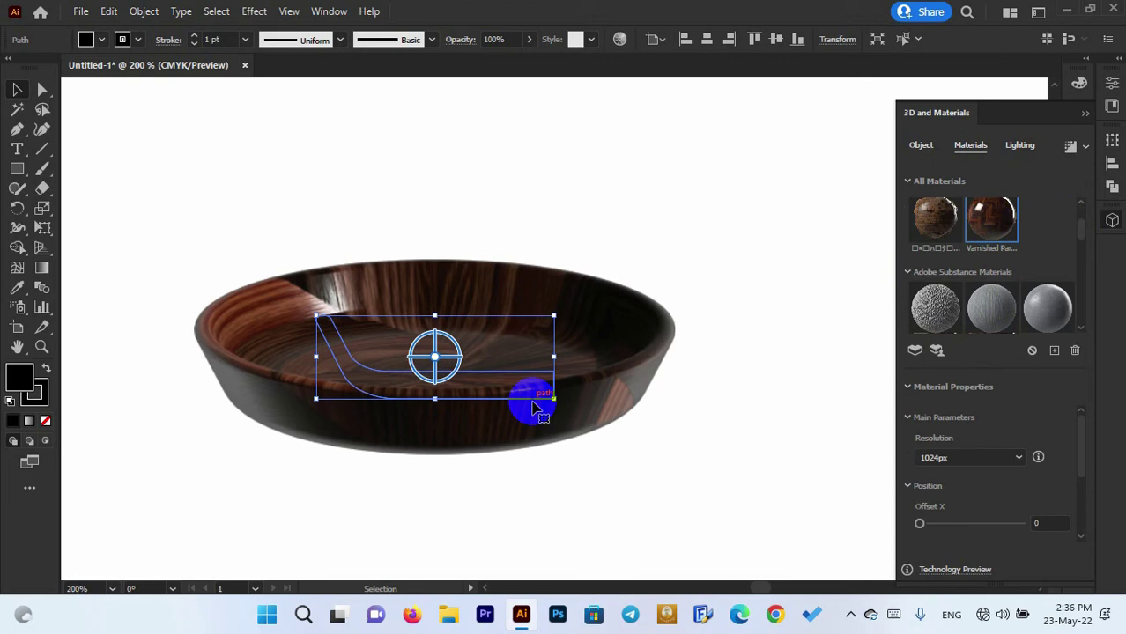
click(777, 302)
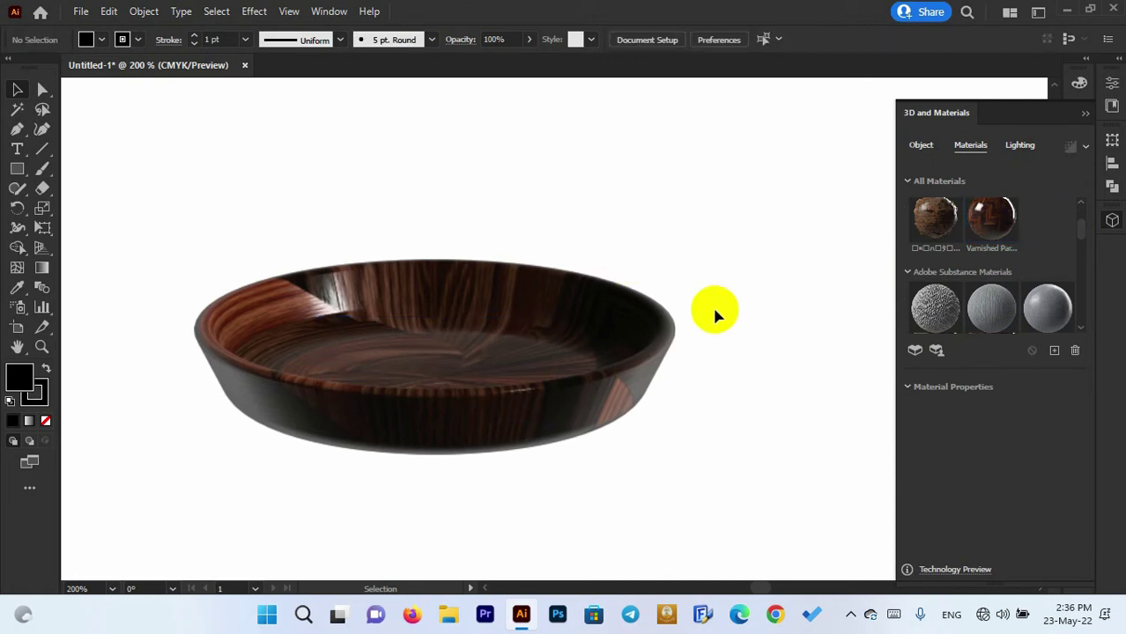
Step: Try the Off-Axis Top and Isometric Top rotation presets on the bowl
click(454, 400)
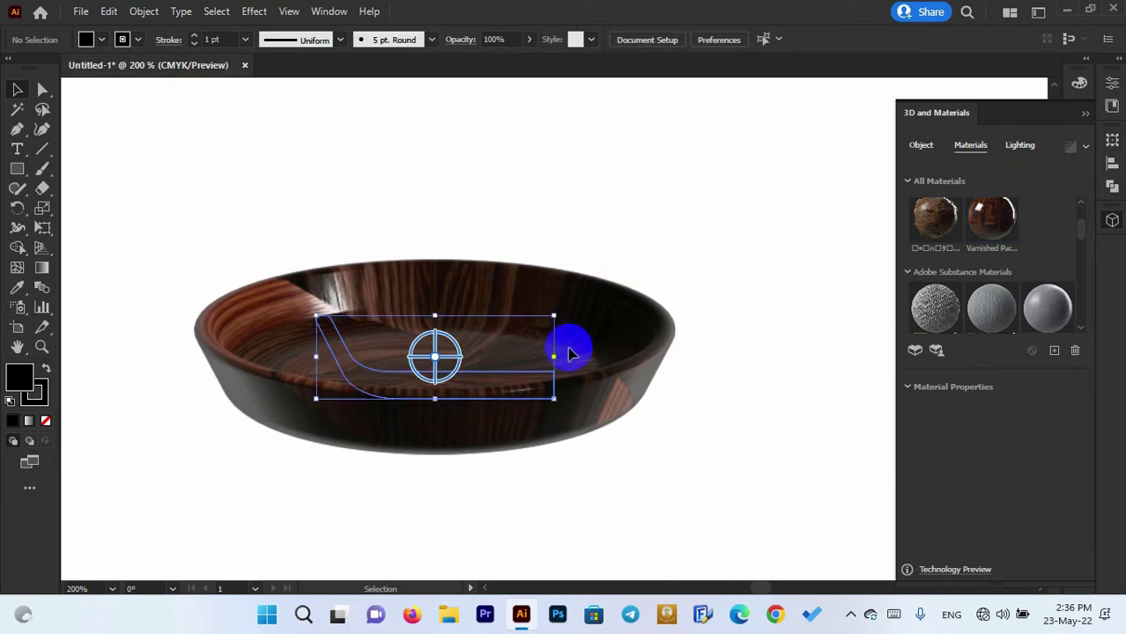
click(922, 152)
scroll(951, 455, down, 2)
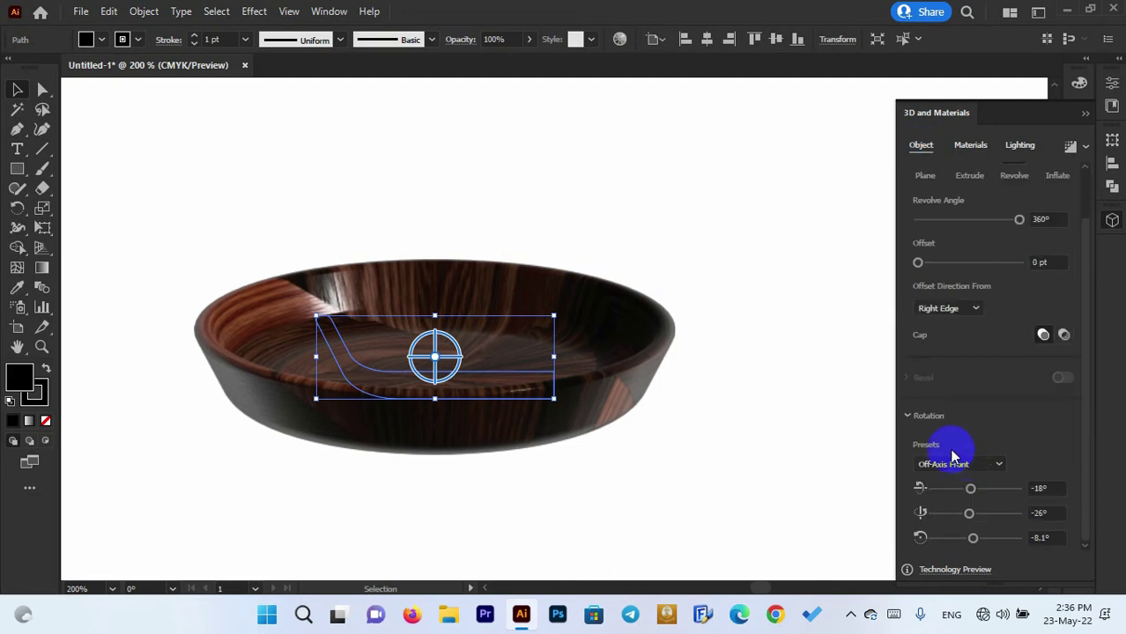
click(949, 473)
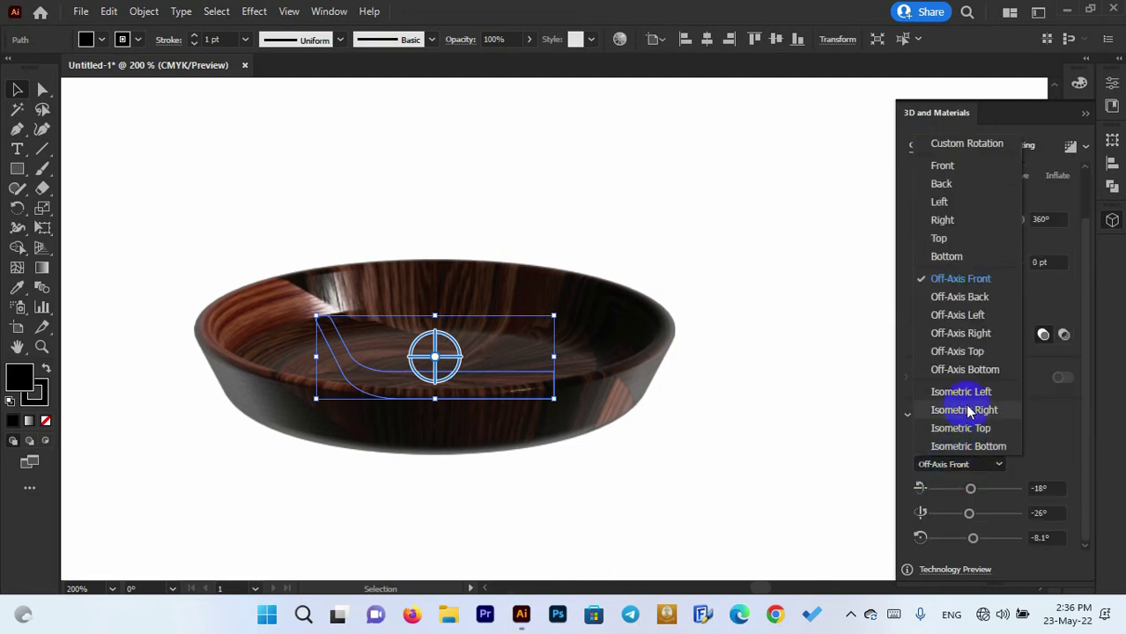
click(981, 351)
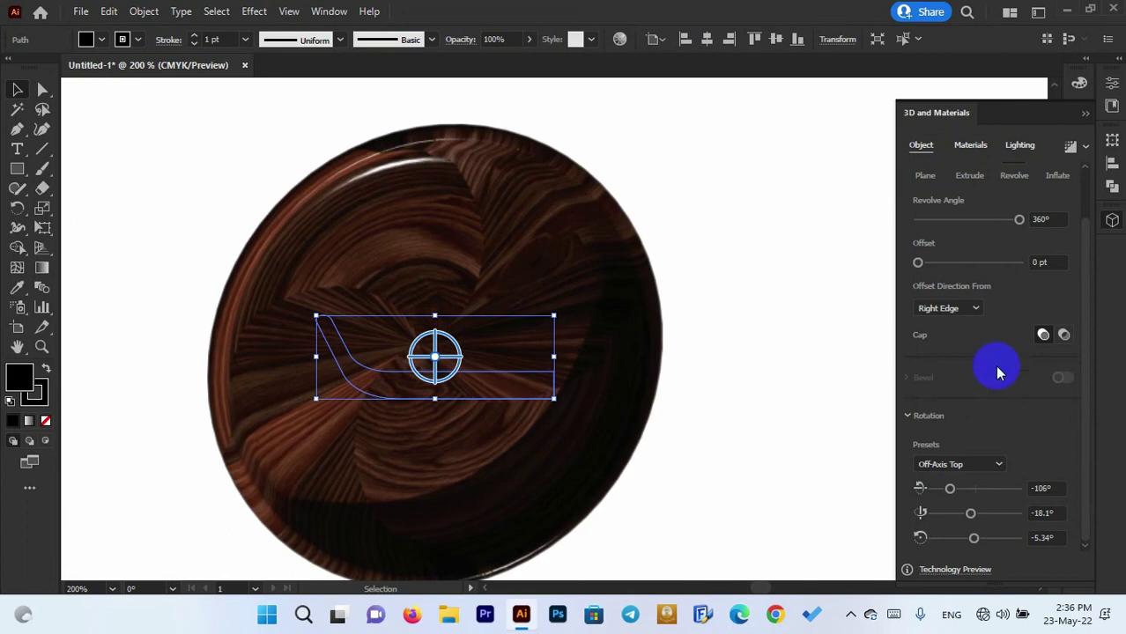
click(969, 462)
click(978, 431)
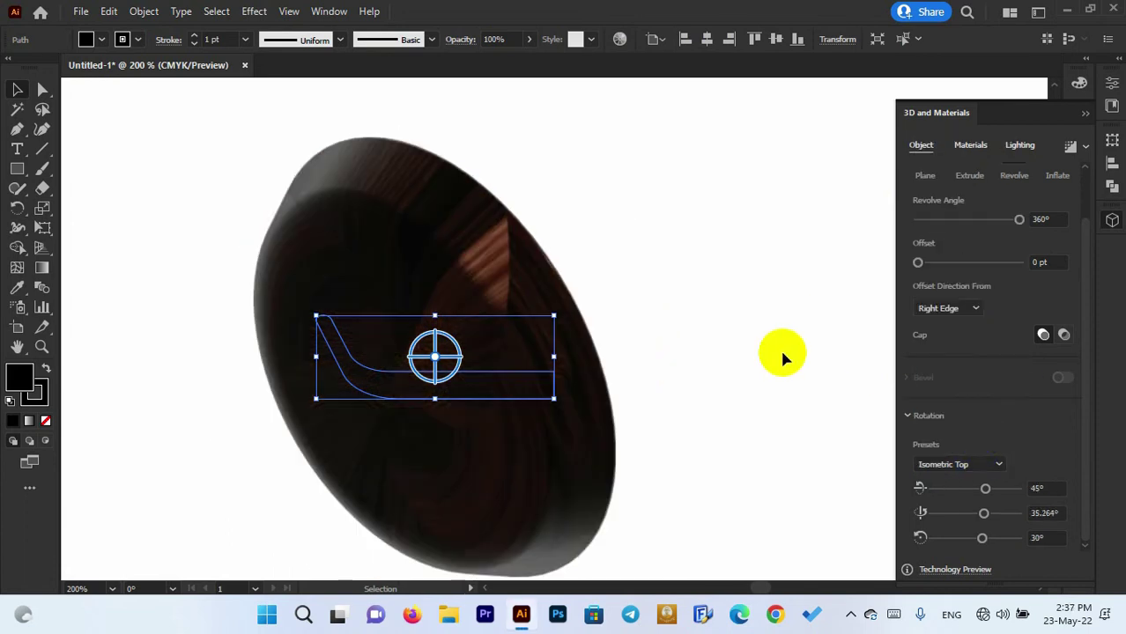
Step: Set the bowl's rotation preset to Isometric Right and move the bowl slightly up and to the left
click(962, 467)
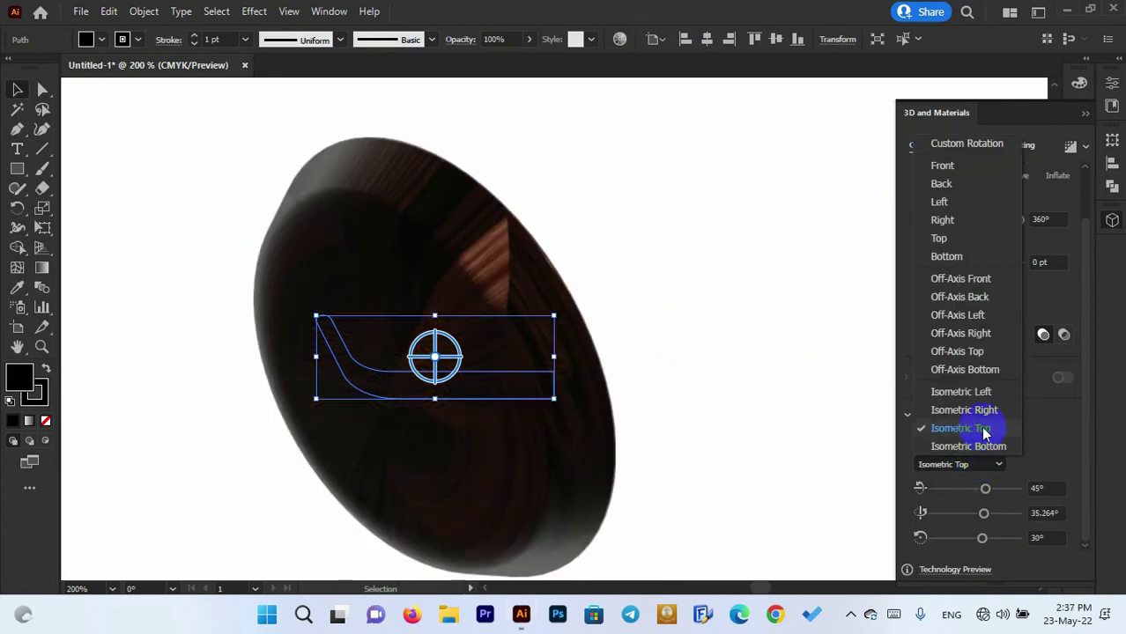
click(985, 418)
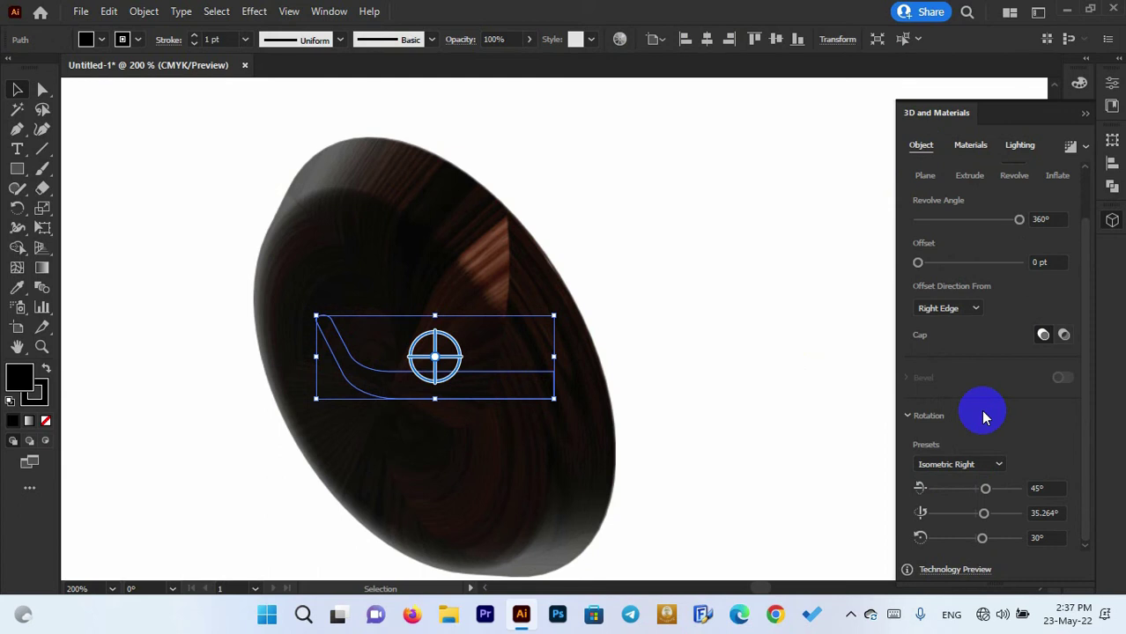
click(586, 422)
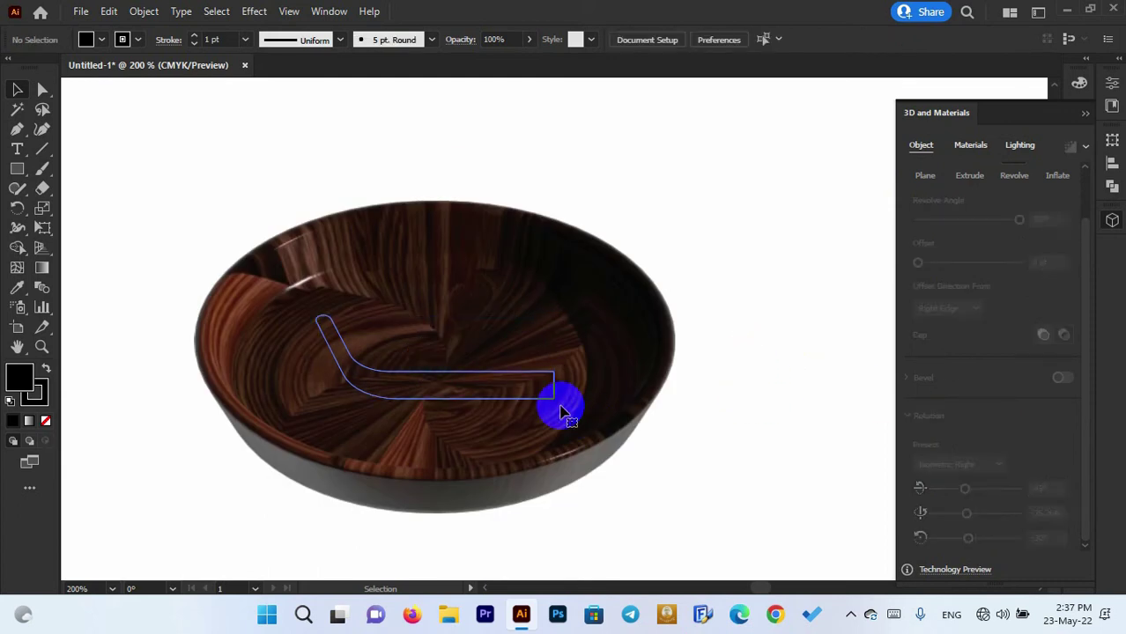
click(556, 396)
click(720, 279)
drag(732, 391, 662, 362)
Step: Apply the Fine Leather material from the Adobe Substance Materials to the bowl
click(503, 373)
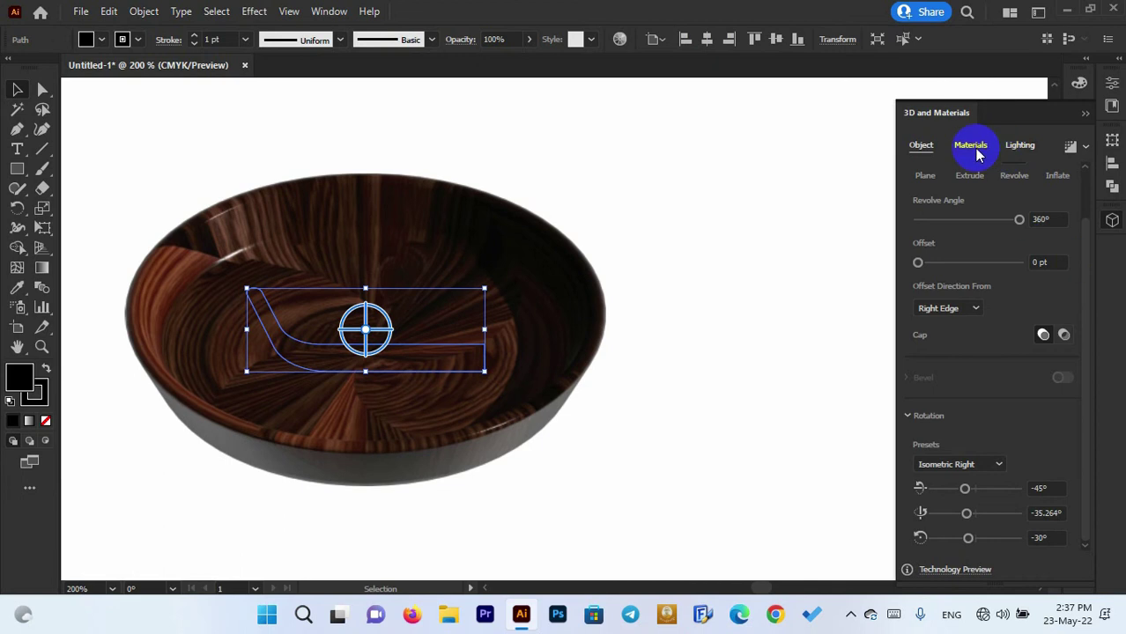
click(974, 152)
scroll(991, 275, down, 1)
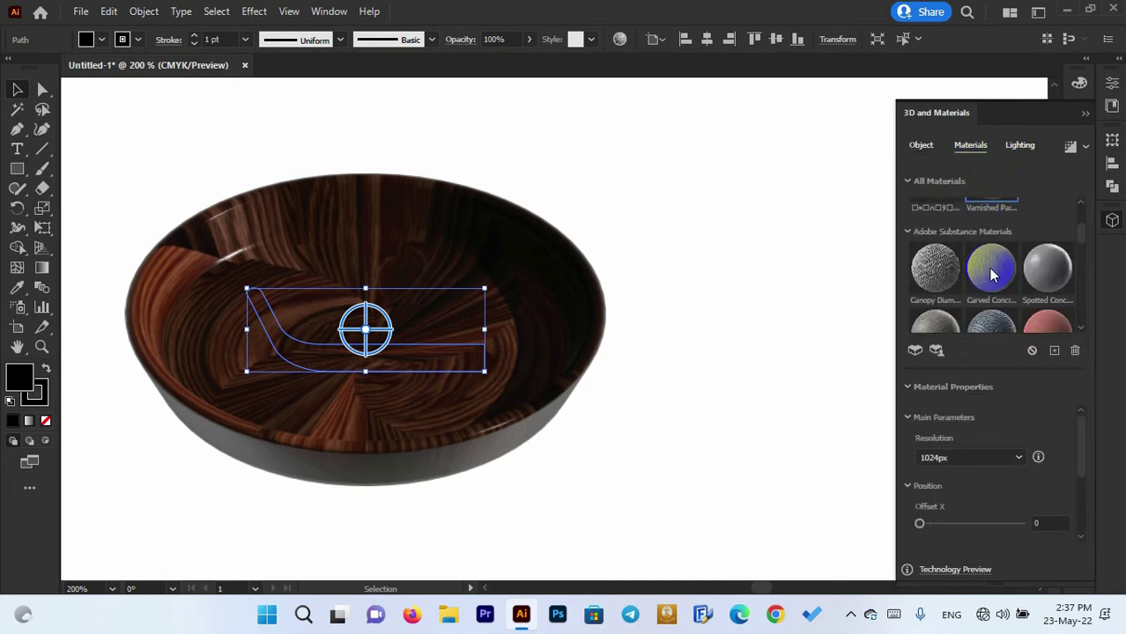
scroll(991, 275, down, 5)
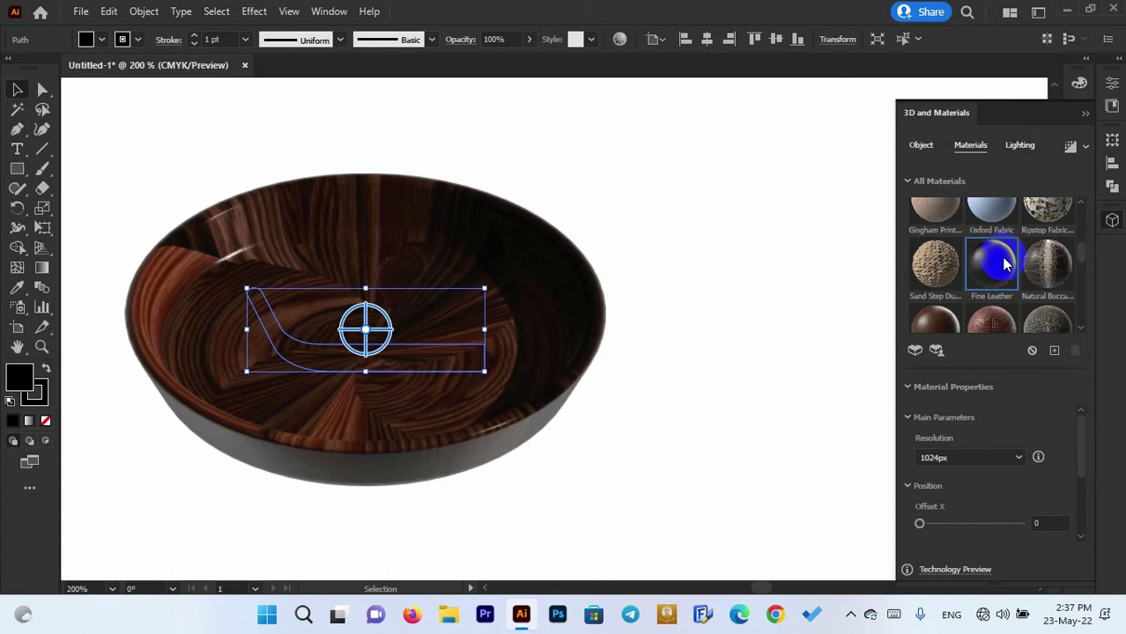
click(1002, 264)
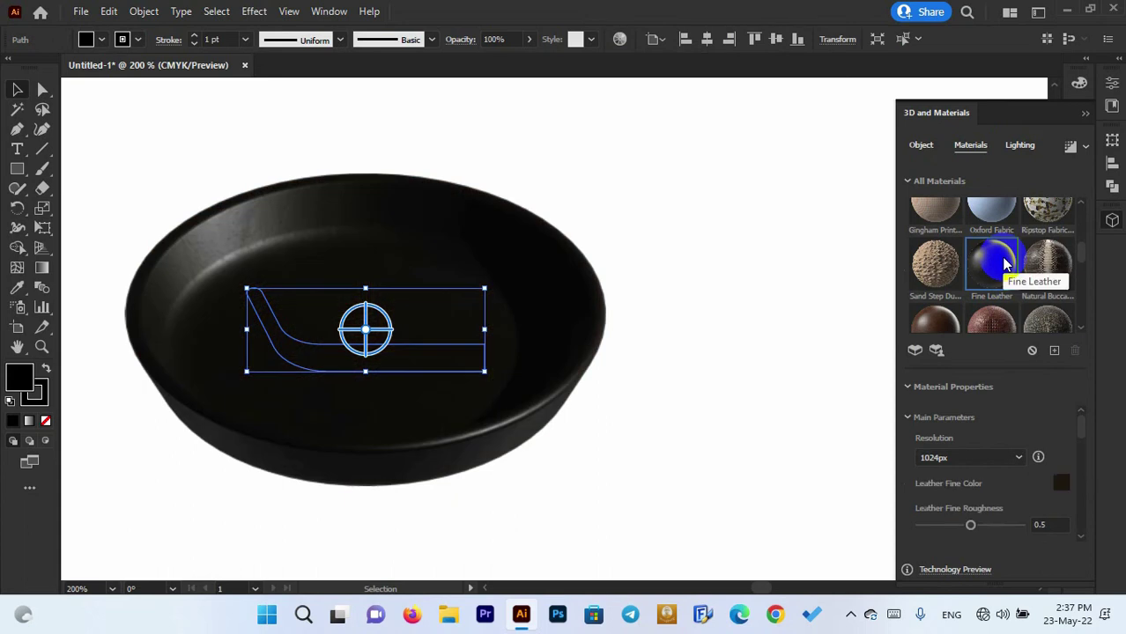
Step: Draw a narrow, tall vertical rectangle with a black fill in the empty space beside the pan
click(598, 370)
scroll(540, 372, down, 1)
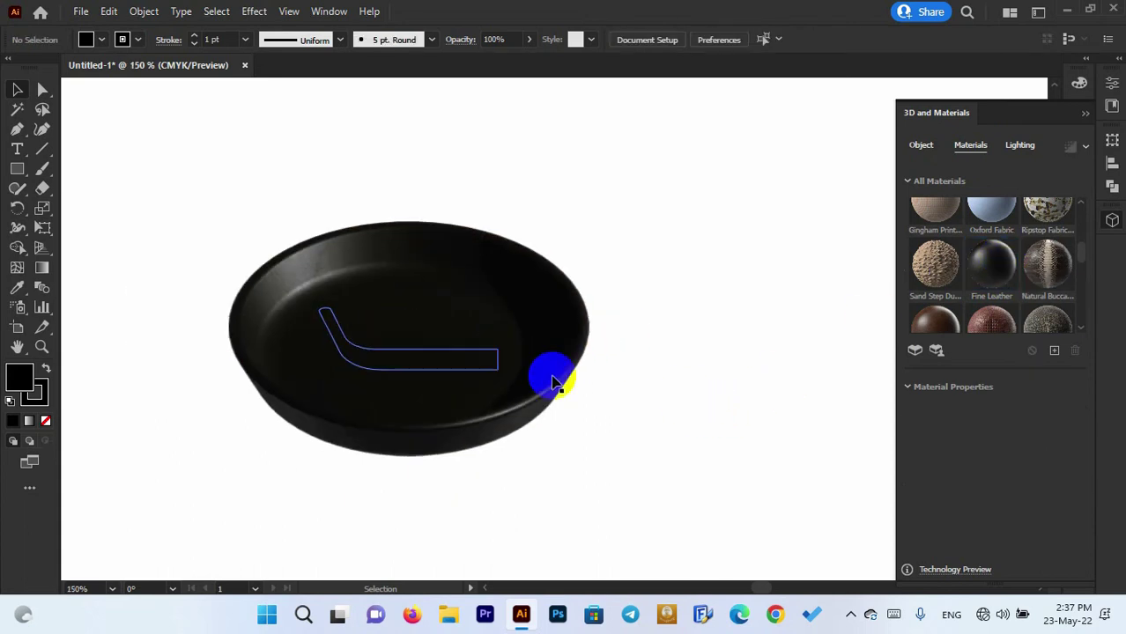
scroll(553, 381, right, 3)
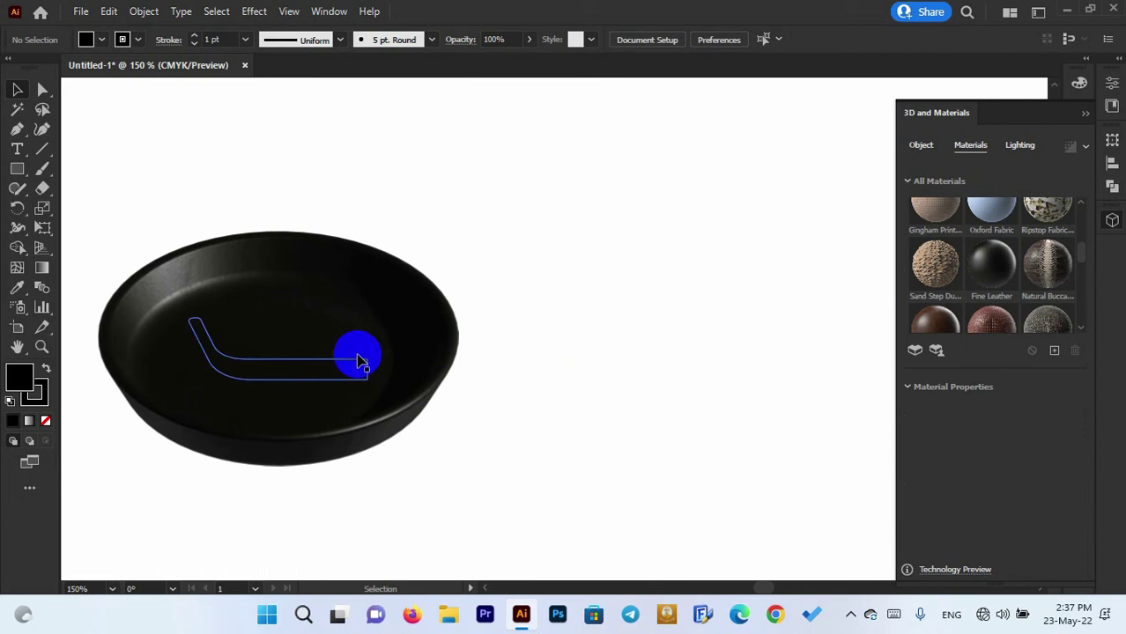
click(20, 173)
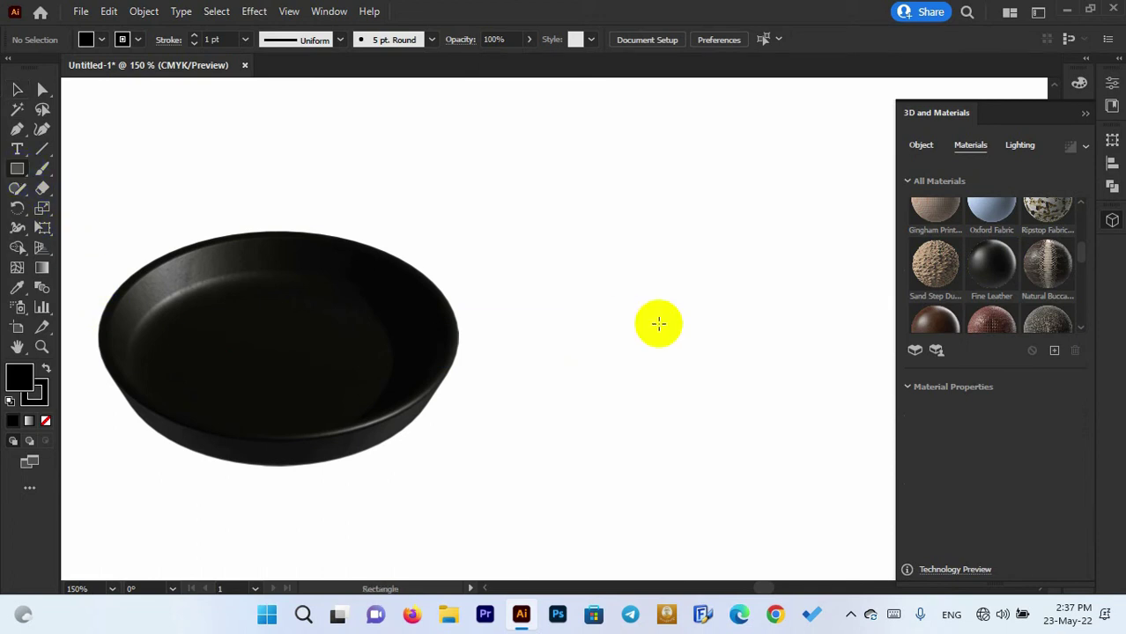
drag(607, 177, 625, 388)
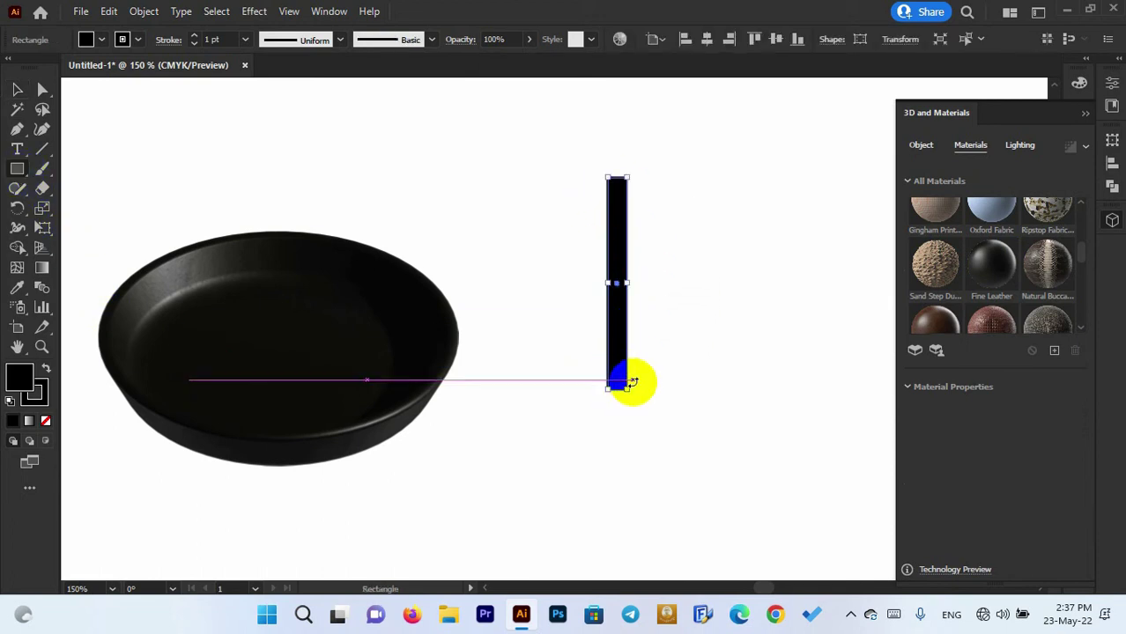
Step: Adjust the height of the vertical rectangle from its lower edge, leaving it slightly shorter than first drawn
scroll(558, 276, down, 2)
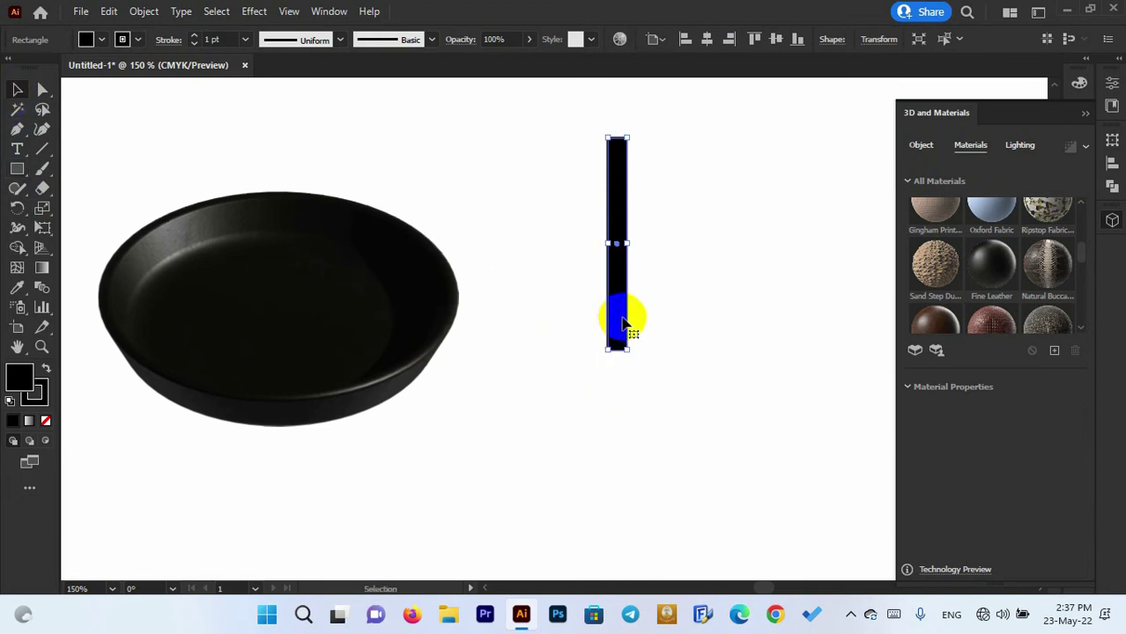
scroll(619, 345, up, 2)
scroll(618, 350, up, 1)
scroll(615, 394, up, 1)
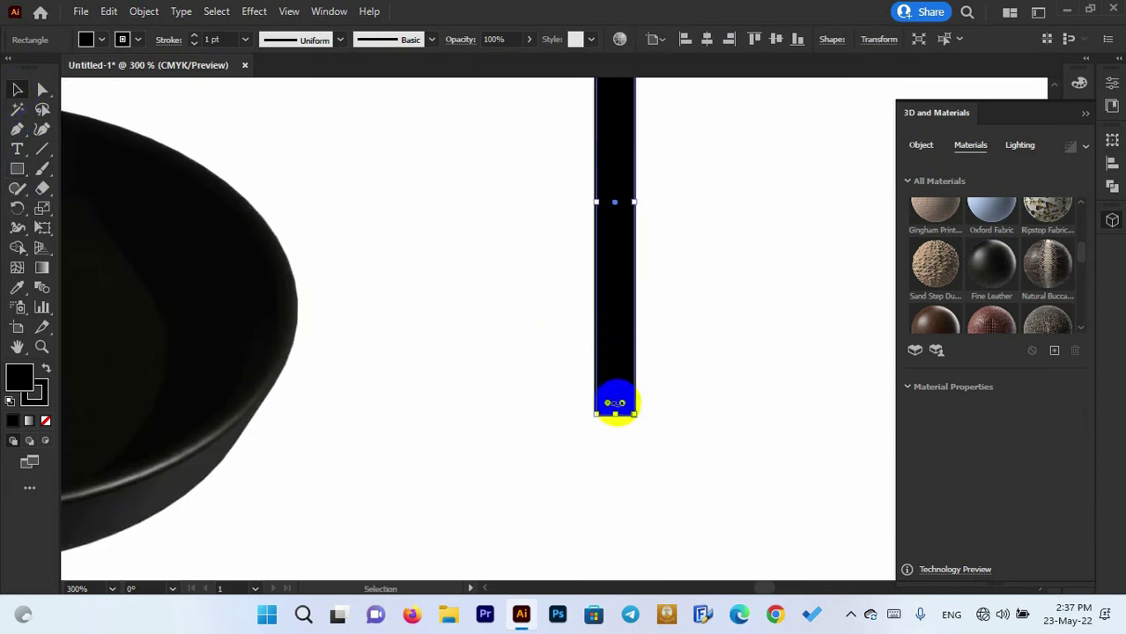
drag(616, 417, 616, 196)
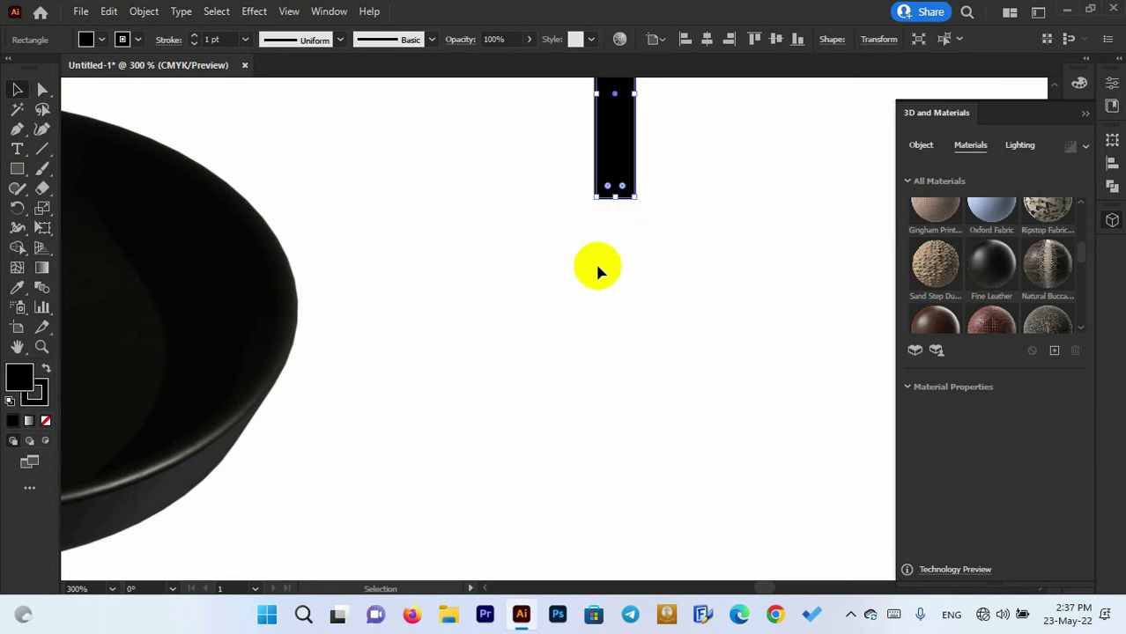
scroll(608, 260, up, 6)
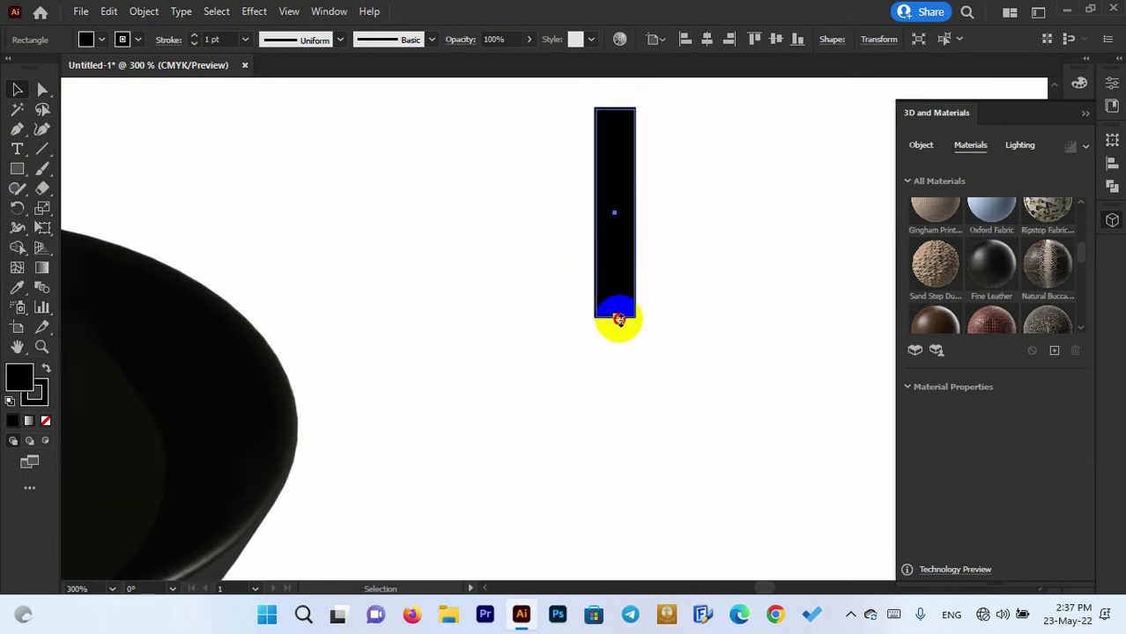
drag(619, 319, 616, 473)
scroll(616, 361, down, 1)
scroll(615, 350, down, 2)
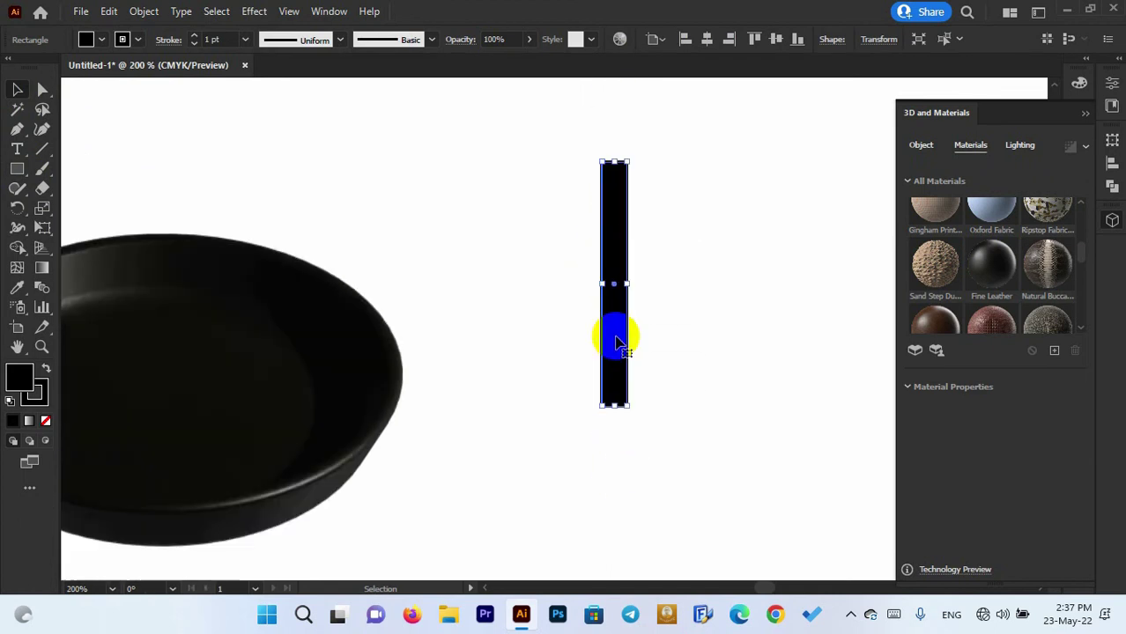
Step: Duplicate the rectangle straight down and shorten the copy from its upper edge, leaving a small gap between the two bars
scroll(617, 339, down, 1)
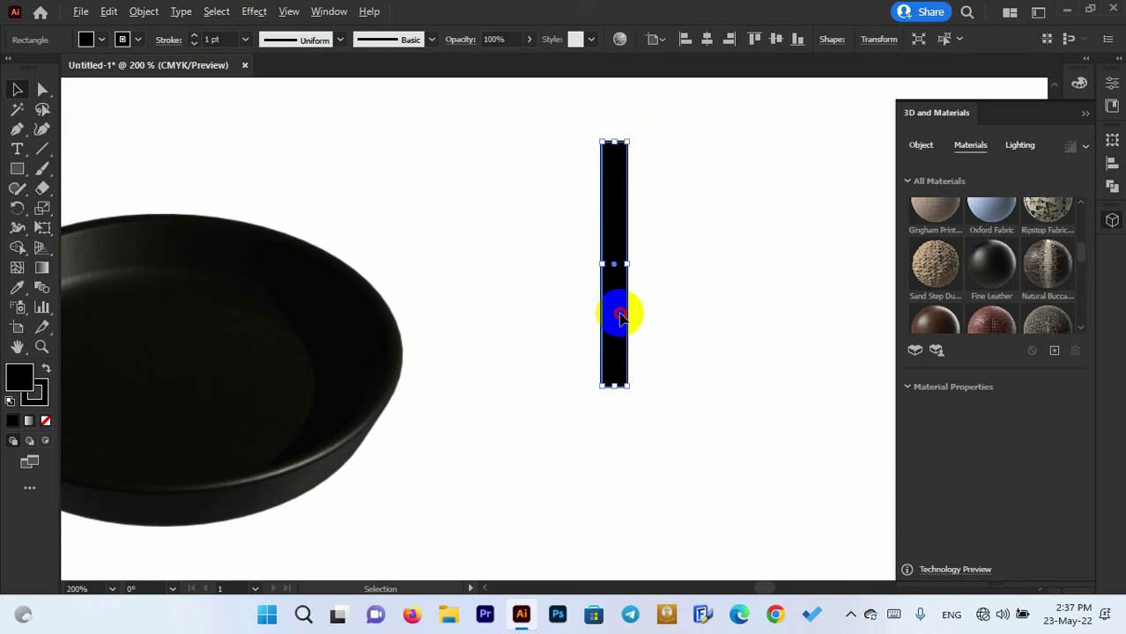
drag(620, 317, 616, 444)
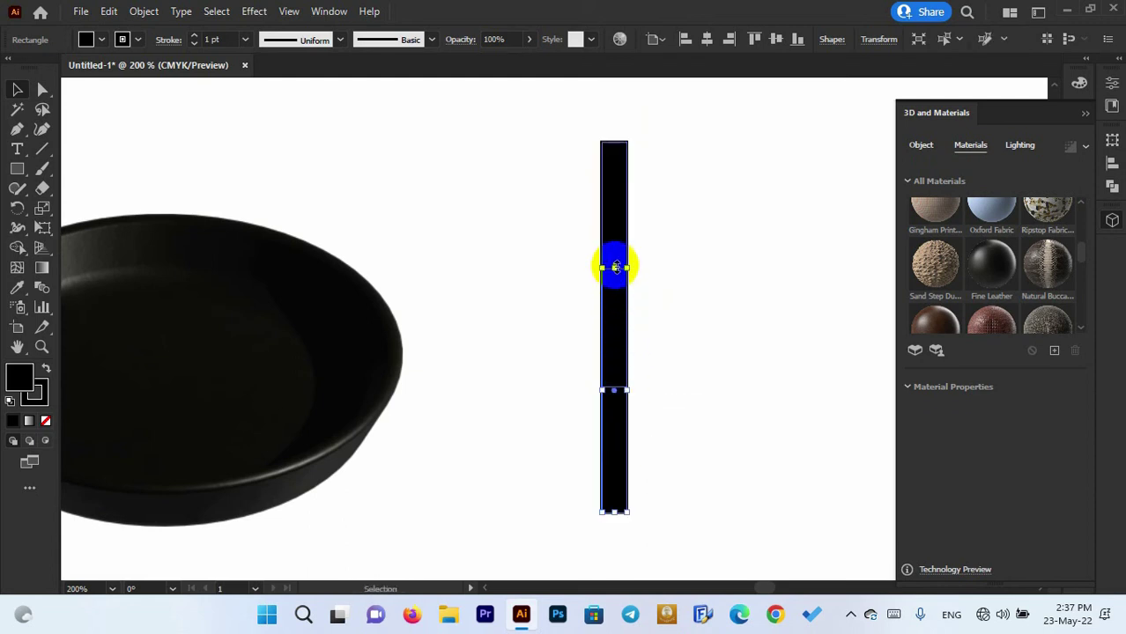
drag(616, 267, 618, 398)
click(672, 362)
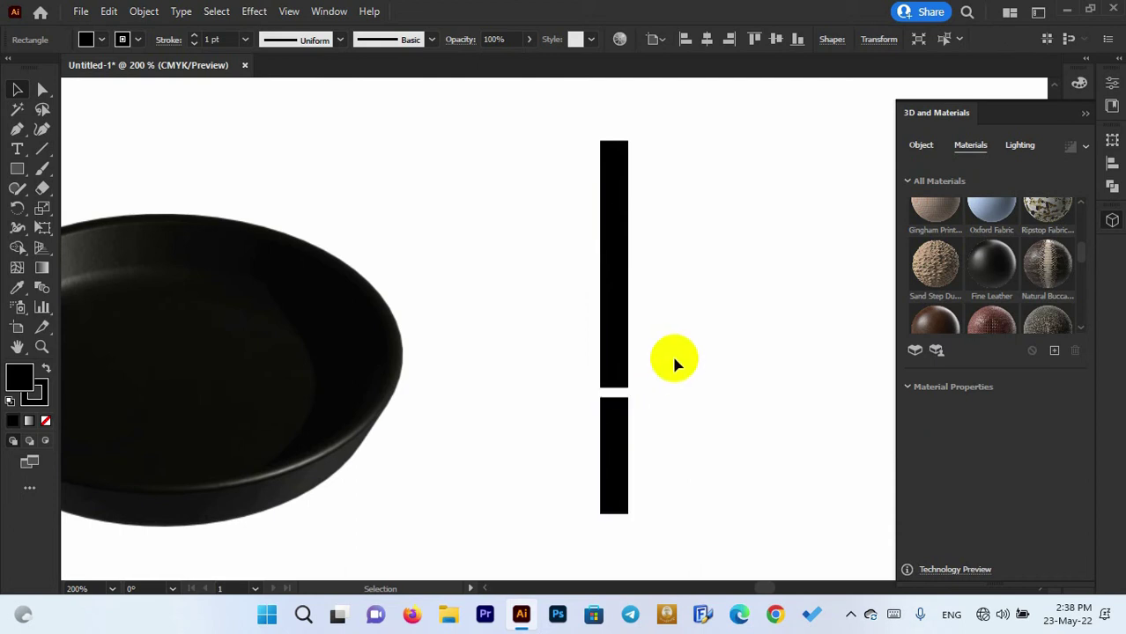
Step: Round the upper-left corner of the taller bar to a radius of about 11 pt
click(604, 282)
key(a)
click(613, 173)
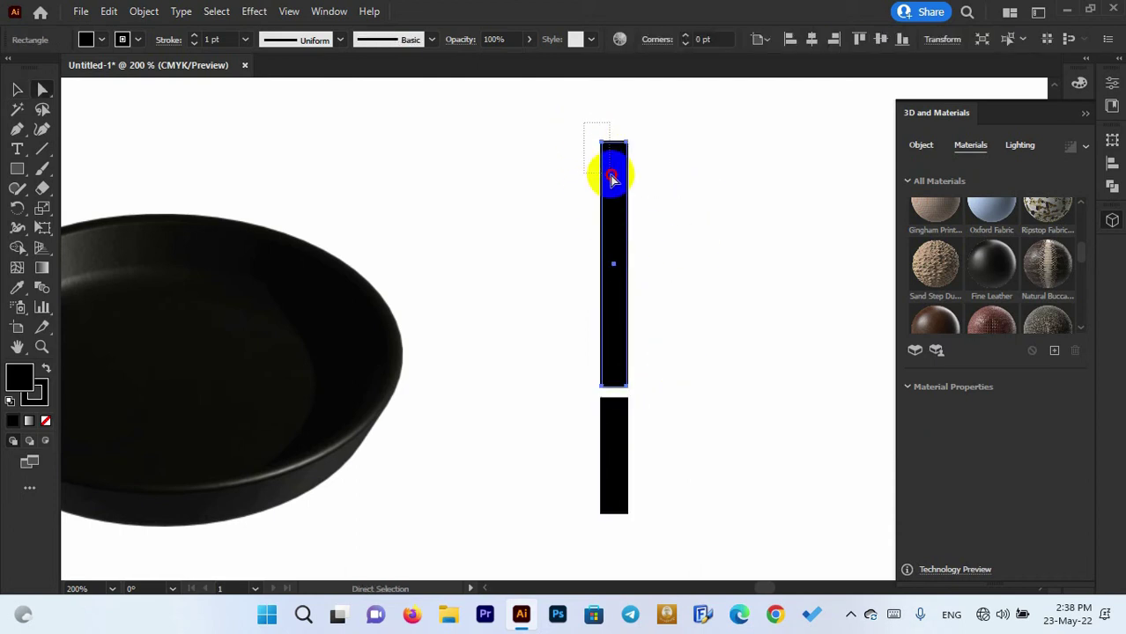
drag(614, 157, 641, 189)
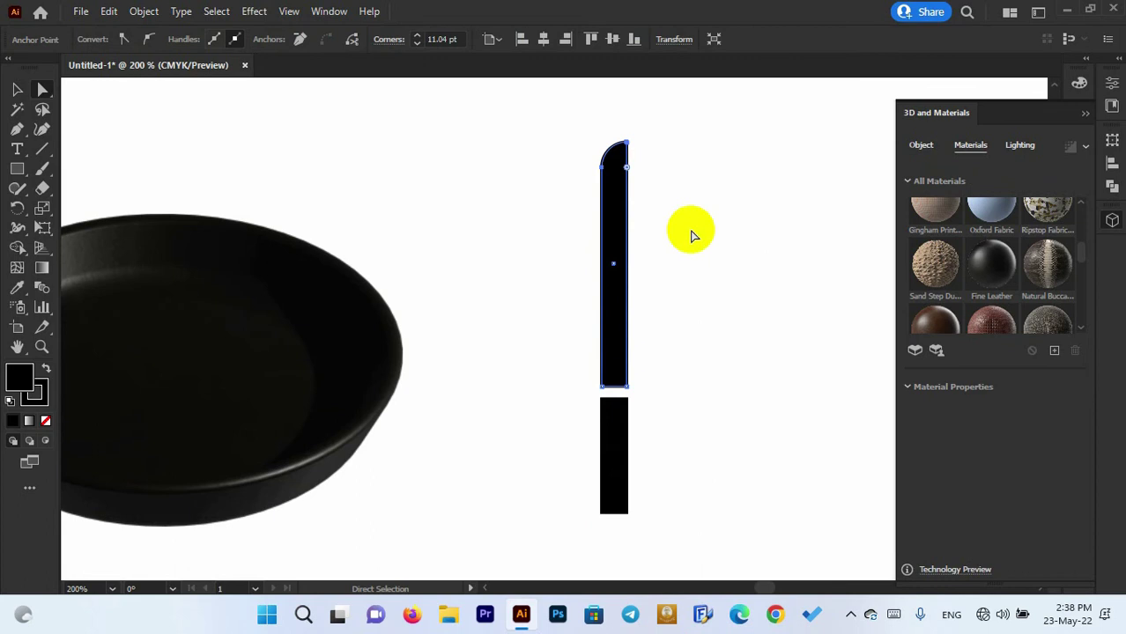
click(701, 291)
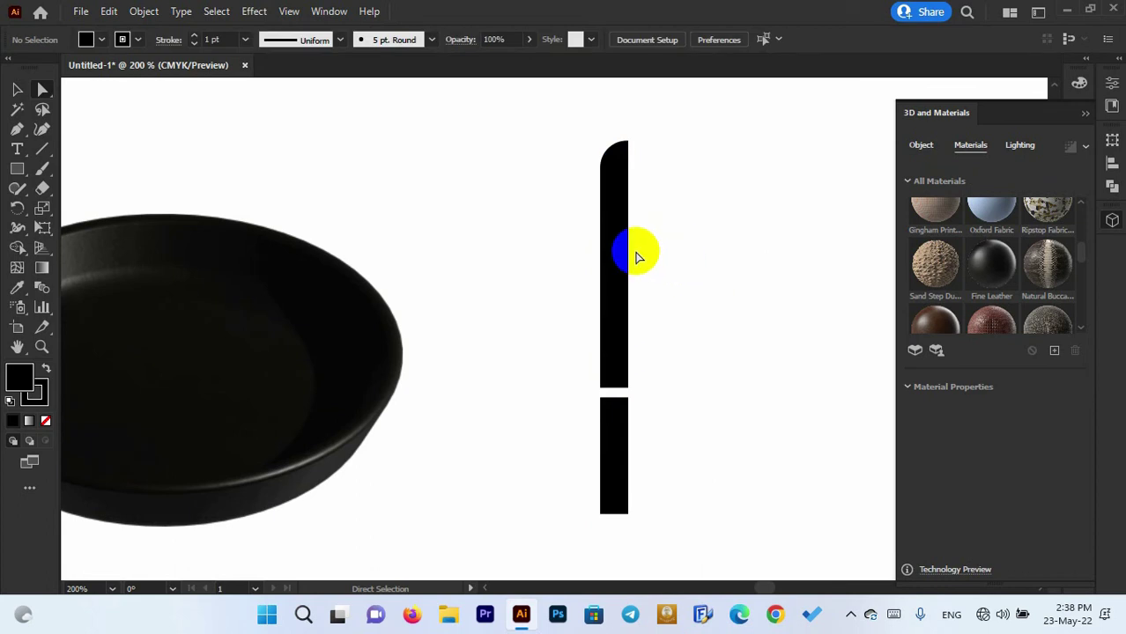
Step: Narrow both vertical bars together to roughly half their original width
key(v)
drag(551, 214, 577, 441)
click(648, 297)
click(615, 335)
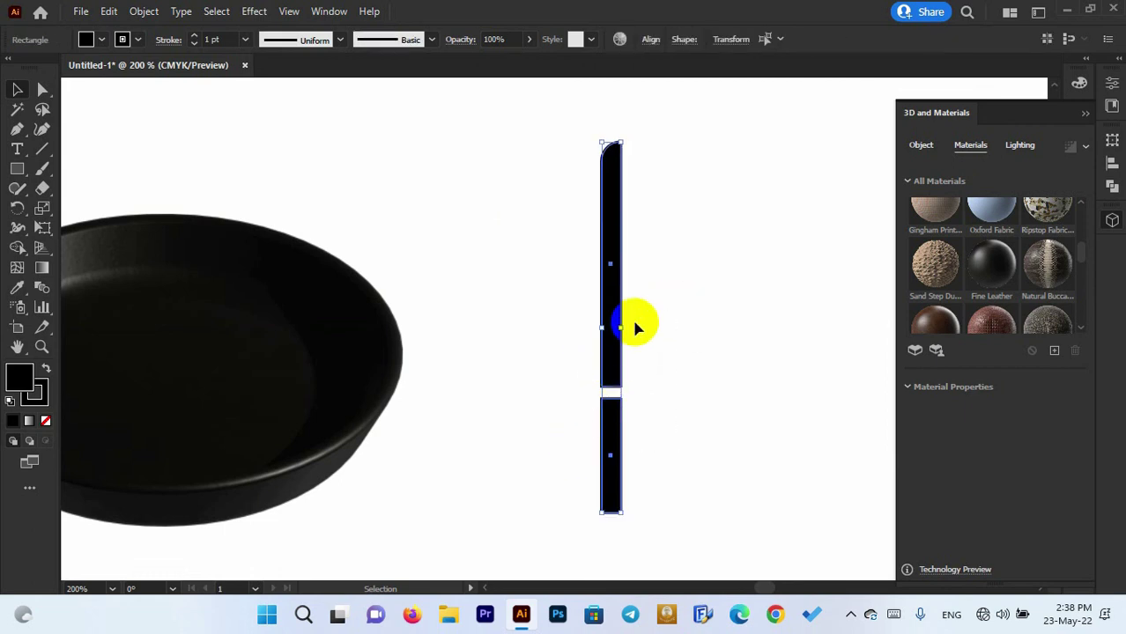
drag(622, 330, 613, 328)
click(665, 304)
drag(526, 303, 628, 402)
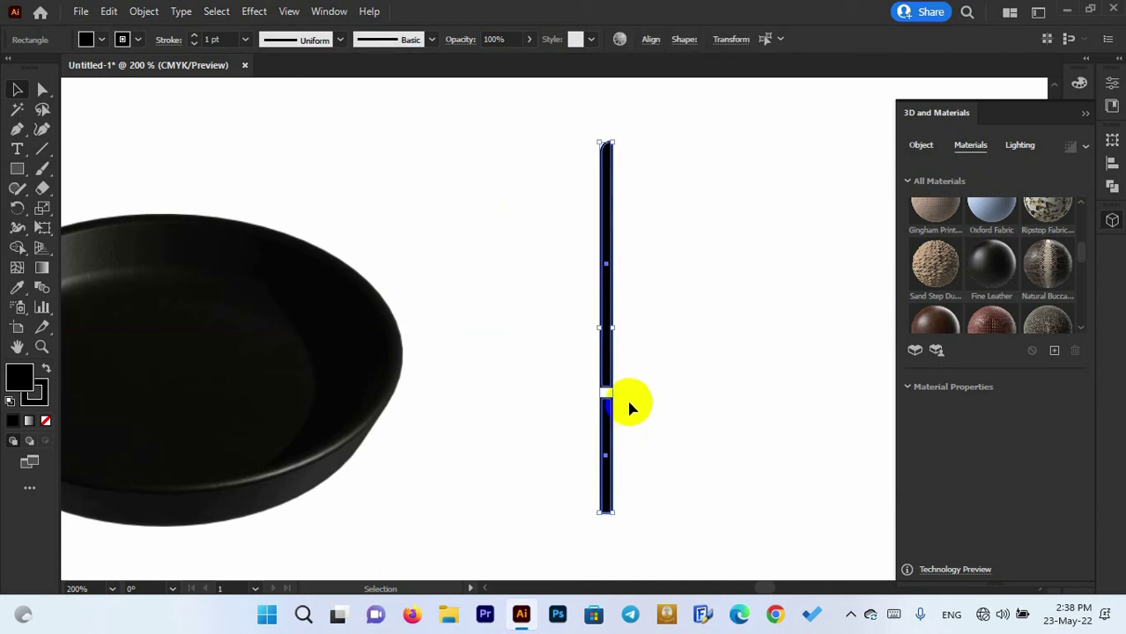
scroll(622, 353, up, 1)
drag(611, 313, 615, 313)
scroll(652, 316, down, 2)
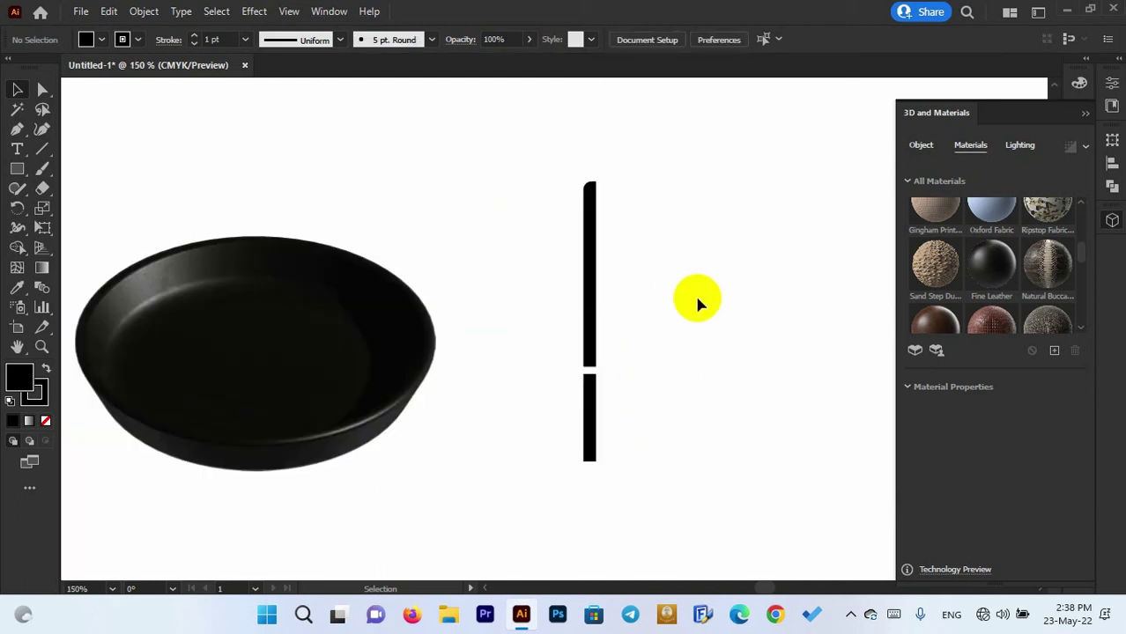
Step: Round the upper-left corner of the narrowed taller bar to the maximum radius its width allows
drag(529, 199, 610, 295)
key(a)
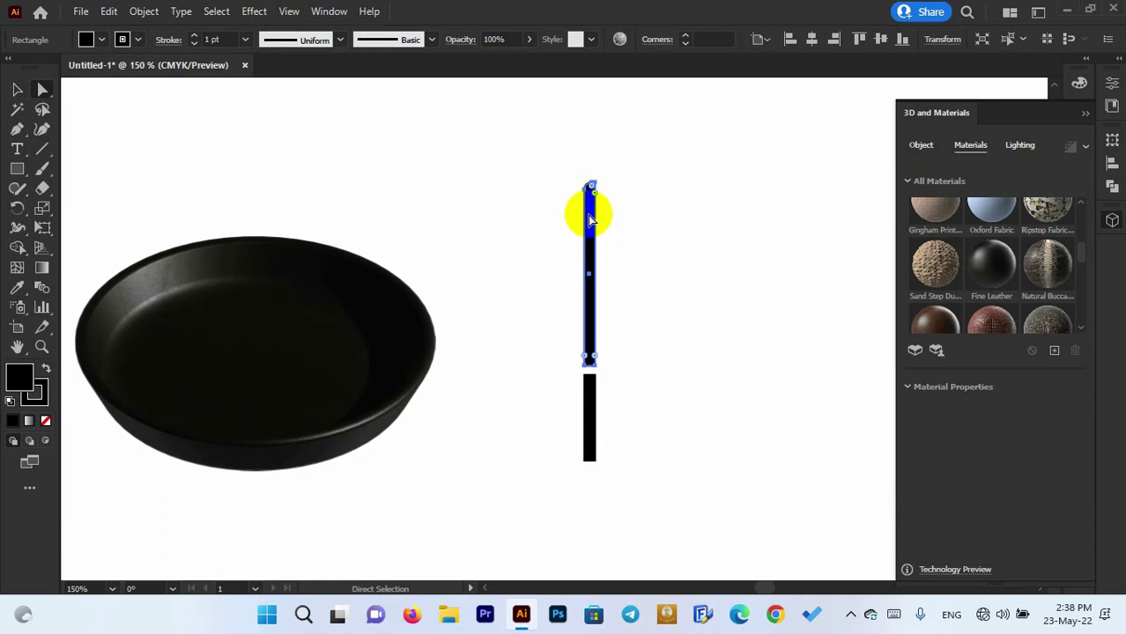
scroll(592, 198, up, 4)
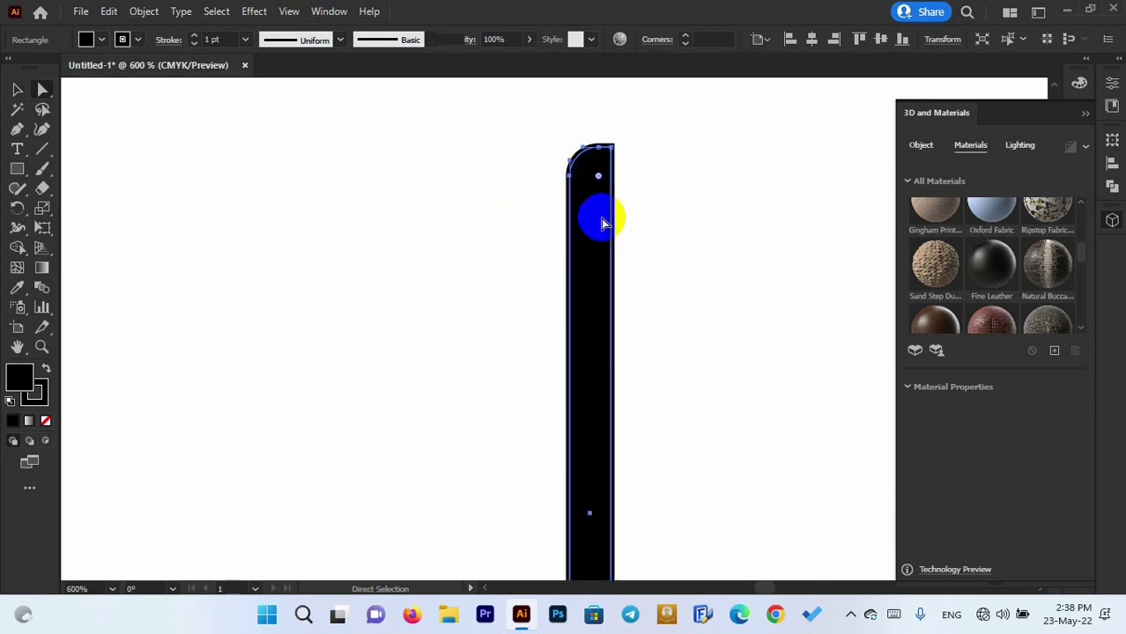
click(600, 180)
drag(600, 180, 705, 274)
click(687, 262)
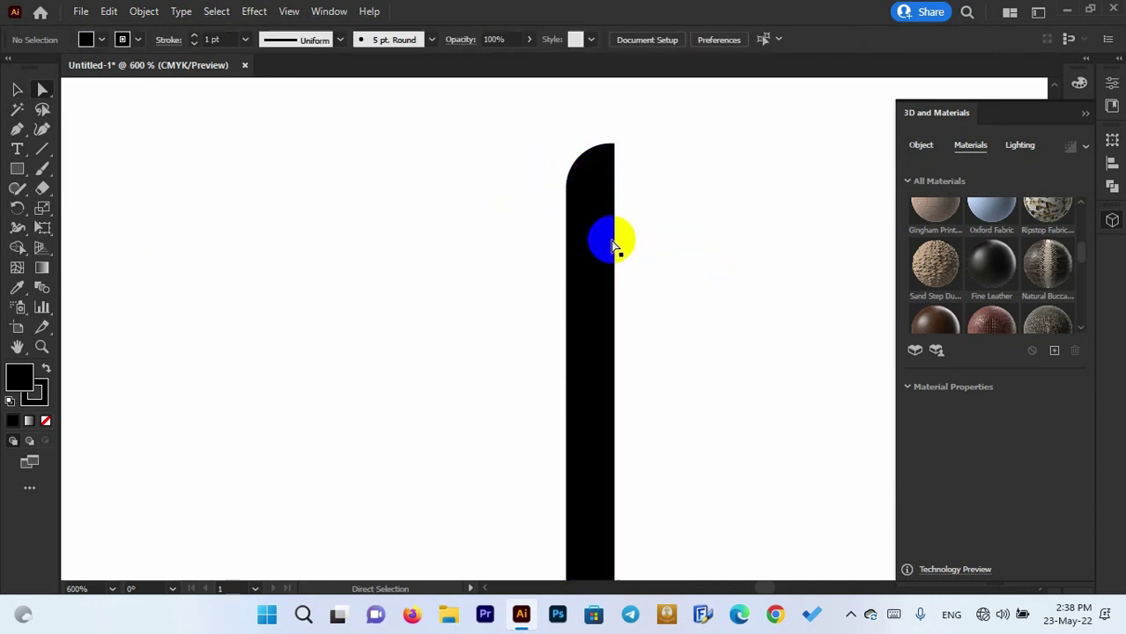
scroll(526, 227, down, 3)
key(v)
drag(665, 214, 525, 539)
scroll(639, 337, down, 1)
click(640, 337)
scroll(649, 314, down, 1)
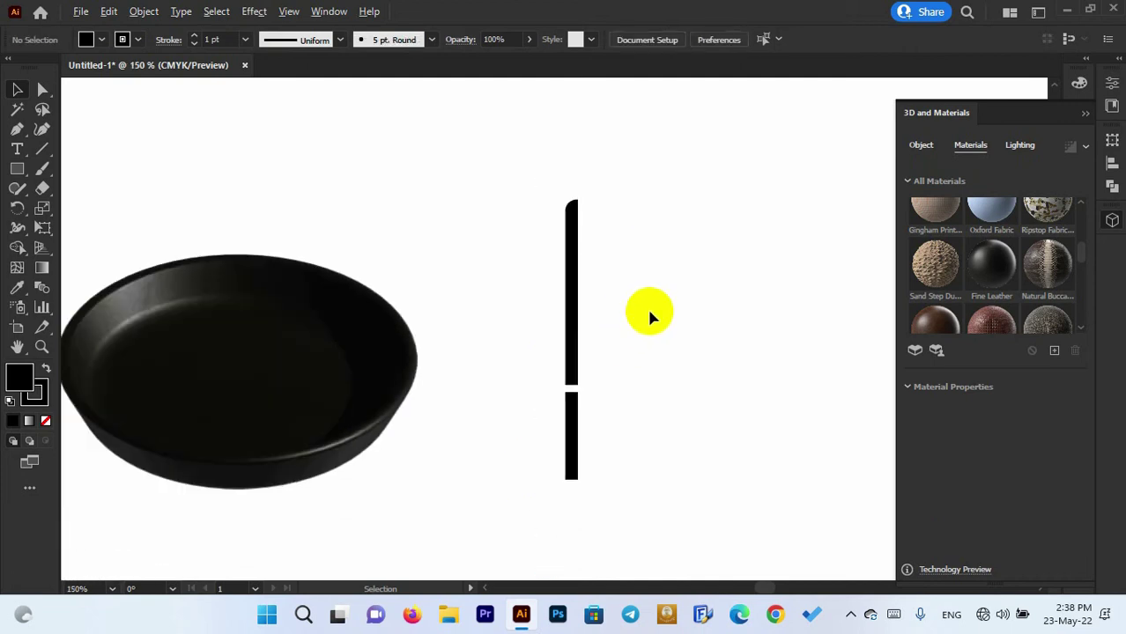
Step: Apply the 3D Revolve effect to the taller upper bar
drag(500, 247, 629, 347)
scroll(621, 344, up, 1)
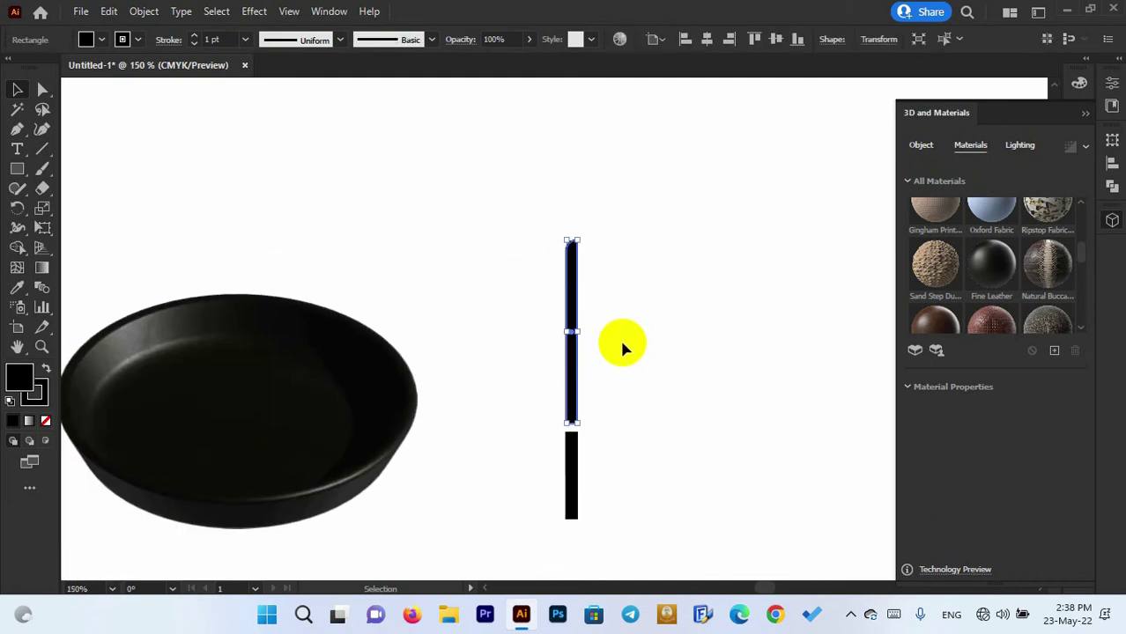
scroll(976, 238, up, 5)
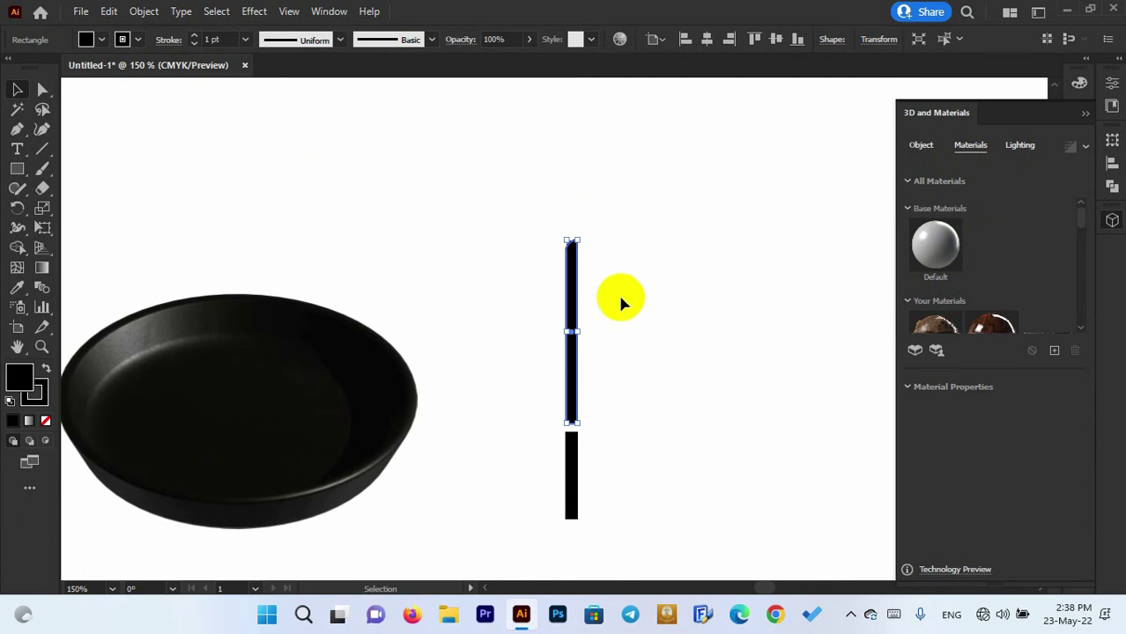
click(920, 145)
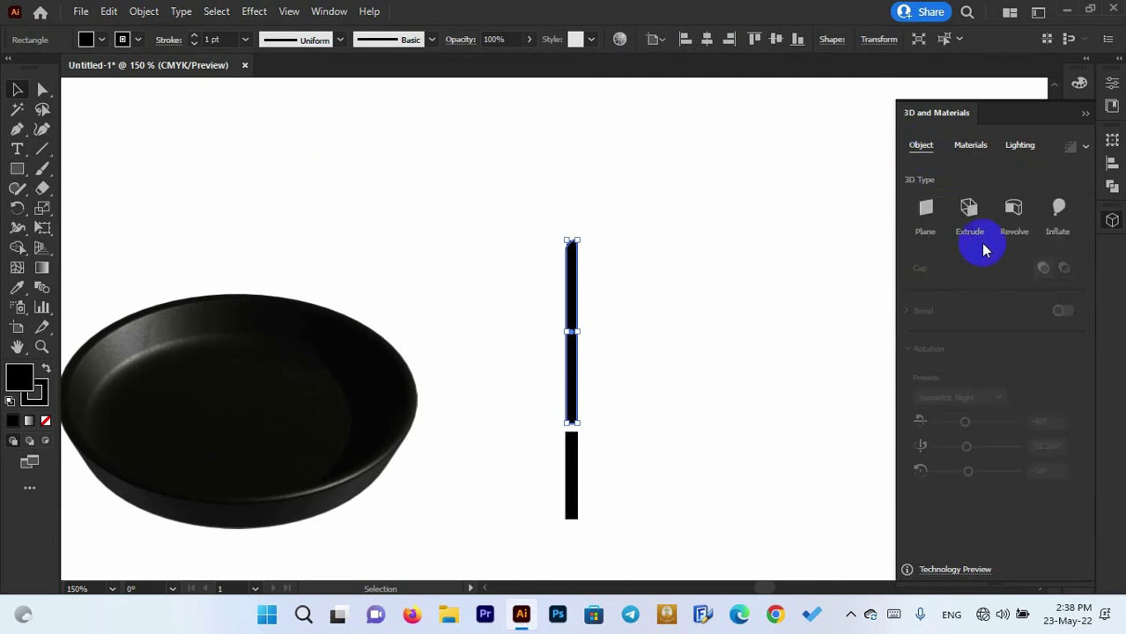
click(1013, 210)
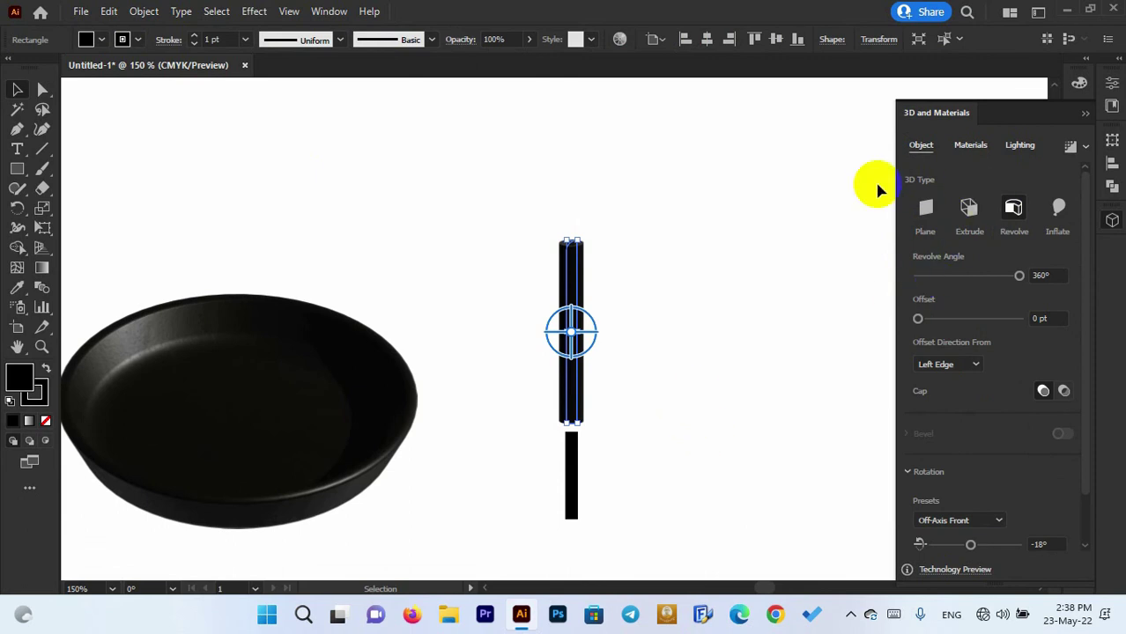
Step: Change the fill and stroke of the revolved bar from the swatches to a medium grey
click(95, 39)
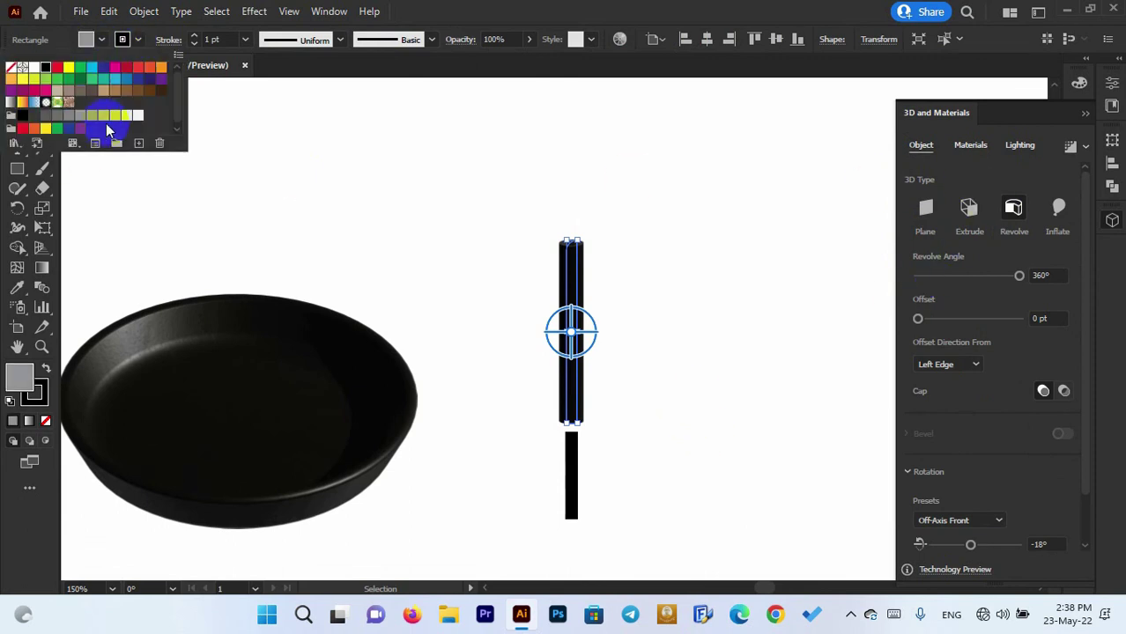
click(93, 117)
click(516, 8)
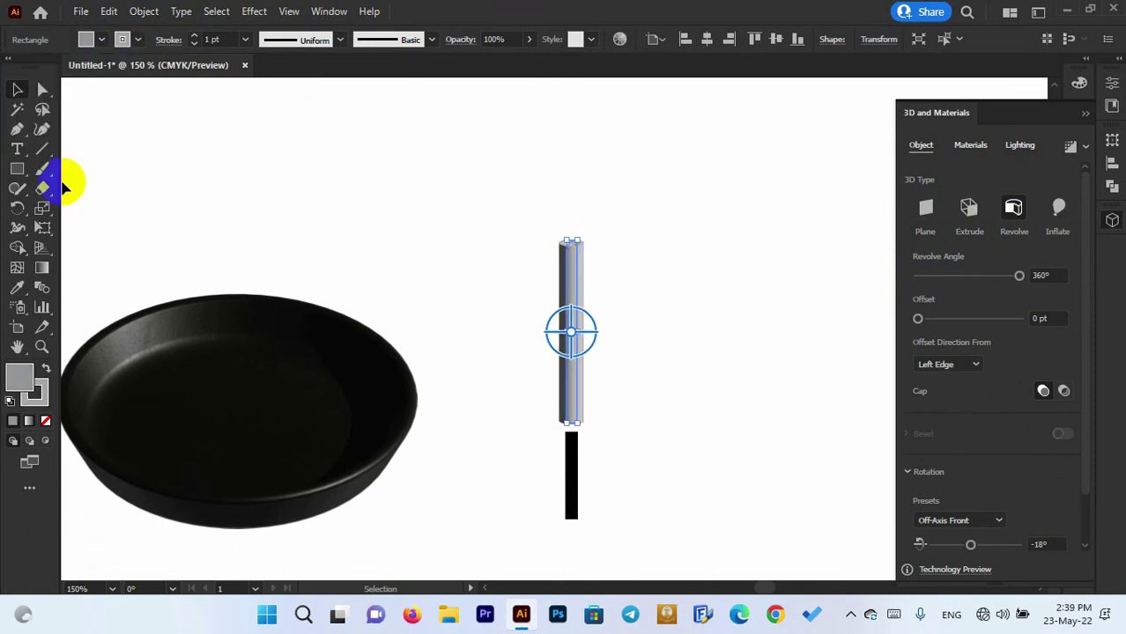
click(520, 282)
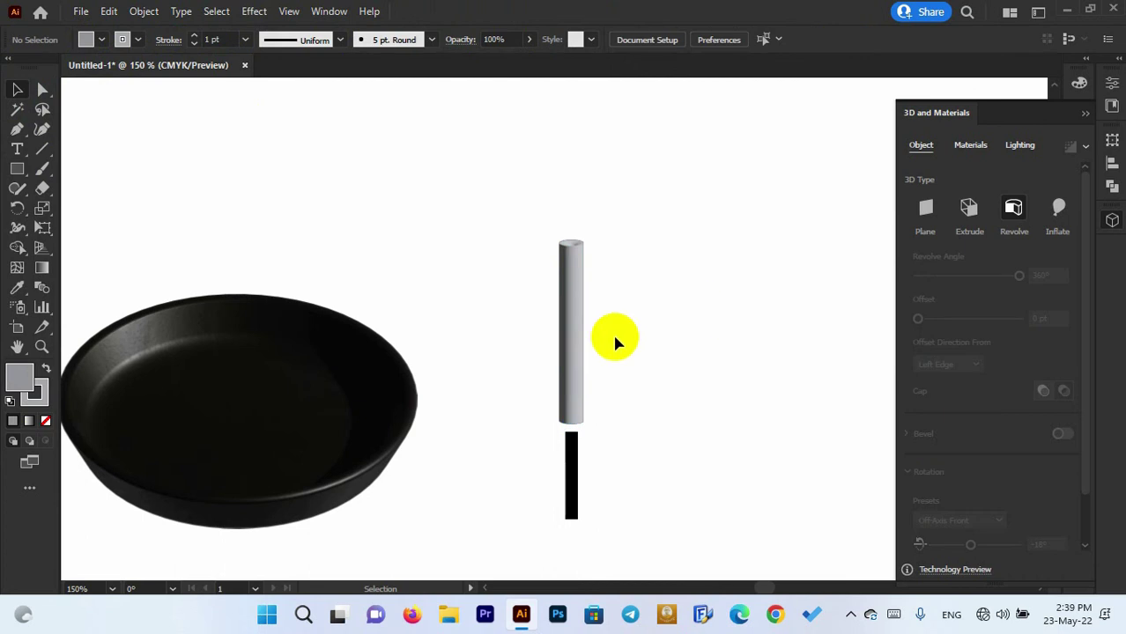
Step: Set the rotation preset of the revolved grey bar to Isometric Top and check its near end
click(570, 362)
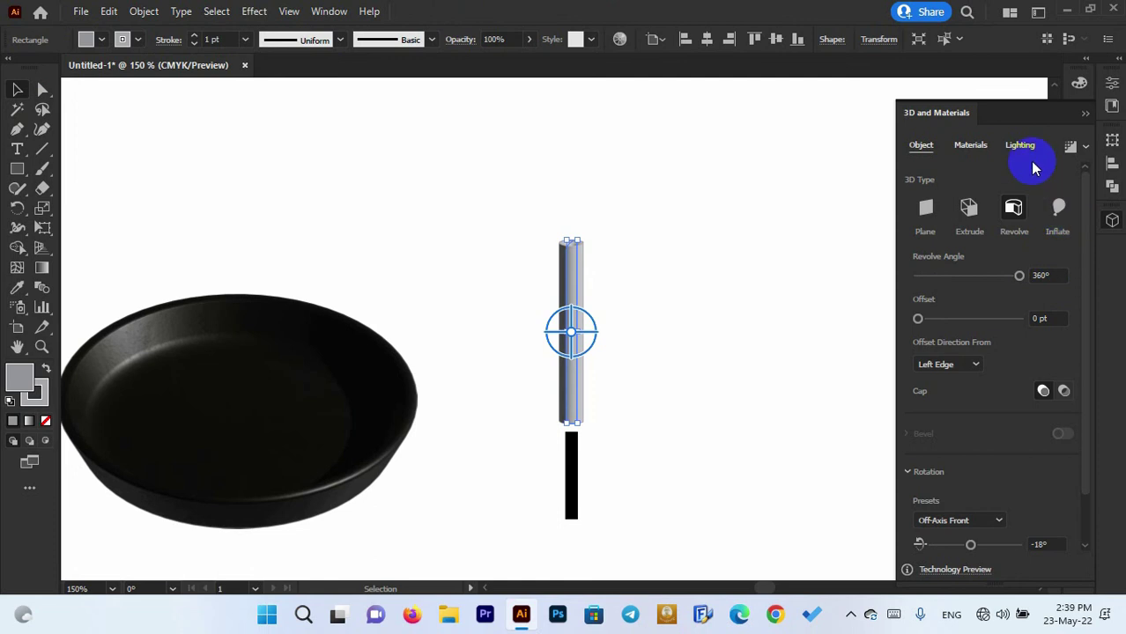
click(960, 525)
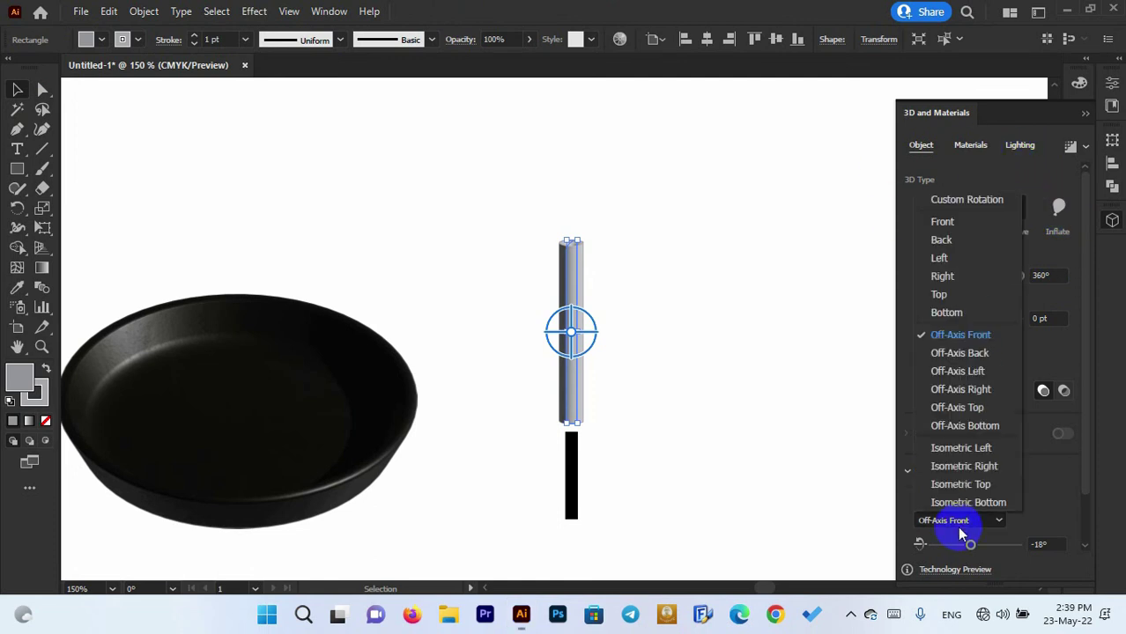
click(975, 483)
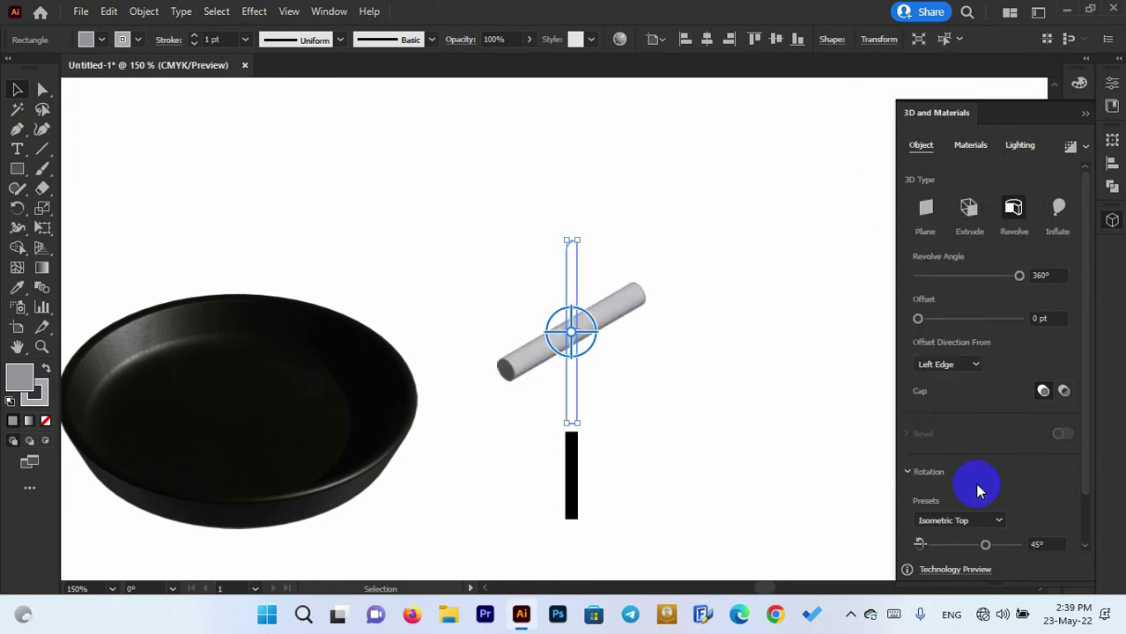
click(624, 356)
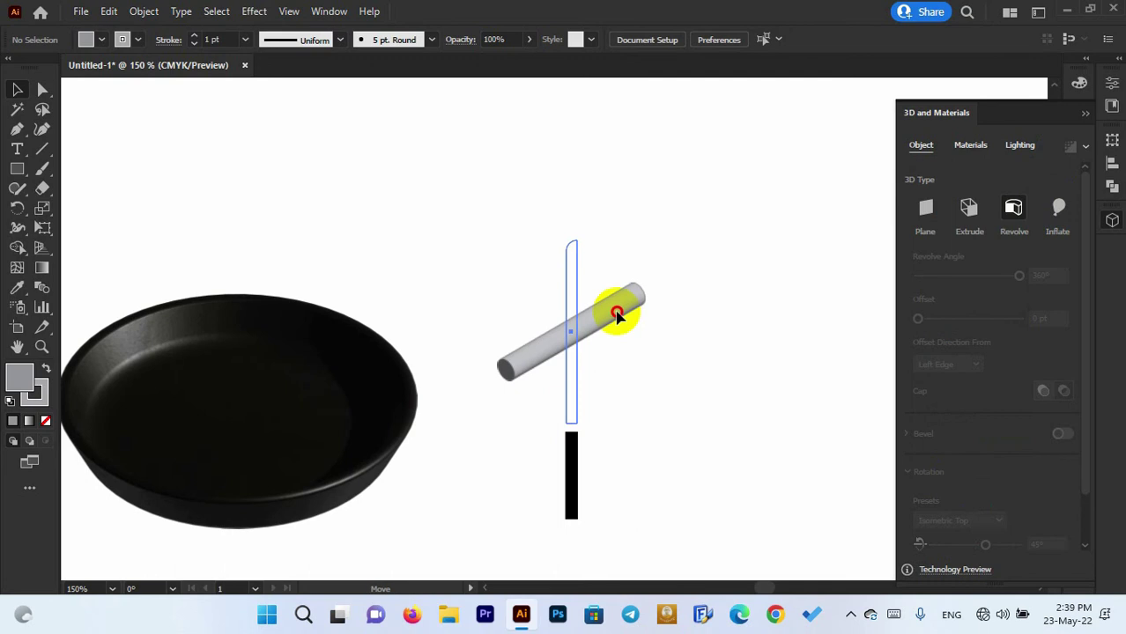
click(616, 313)
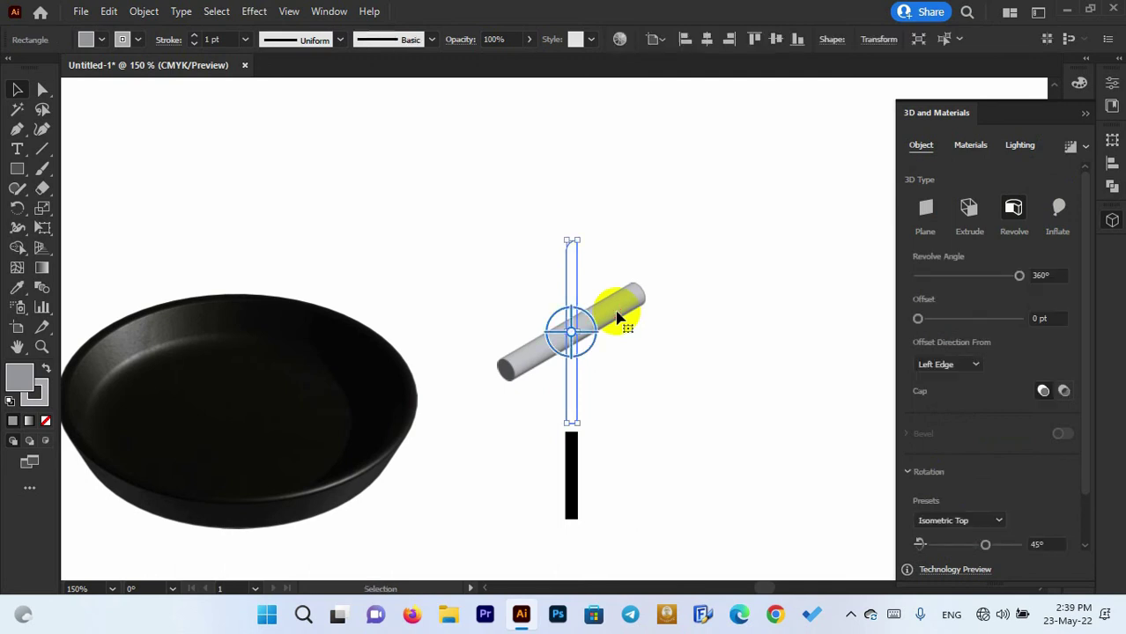
click(526, 377)
scroll(508, 365, up, 7)
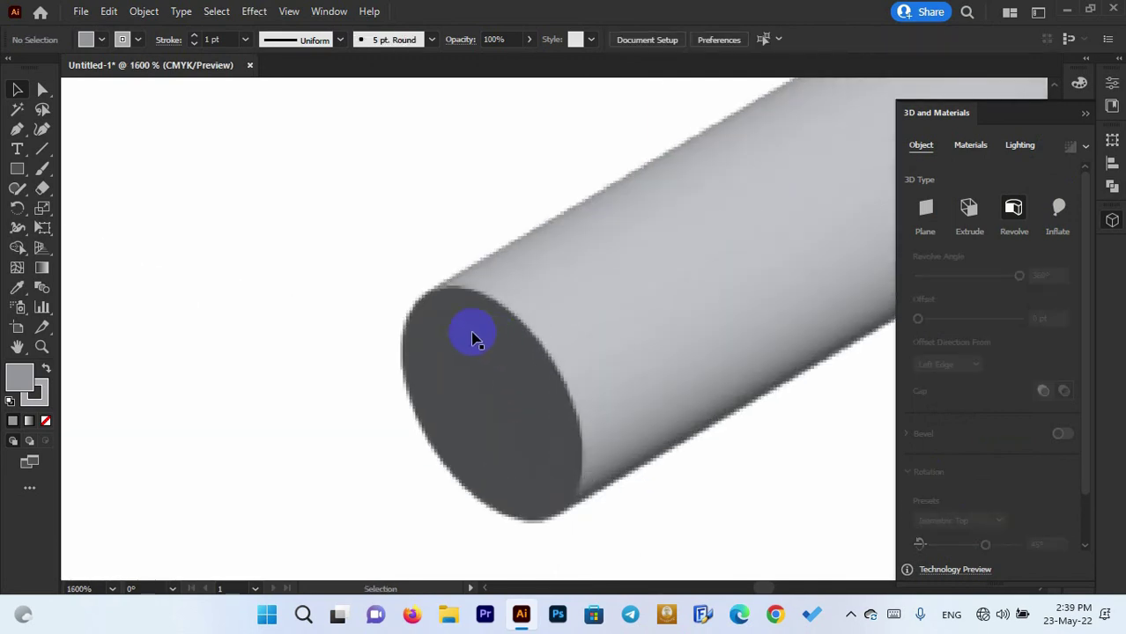
Step: Apply the Painted Wood material to the grey revolved bar
scroll(473, 339, down, 5)
click(533, 314)
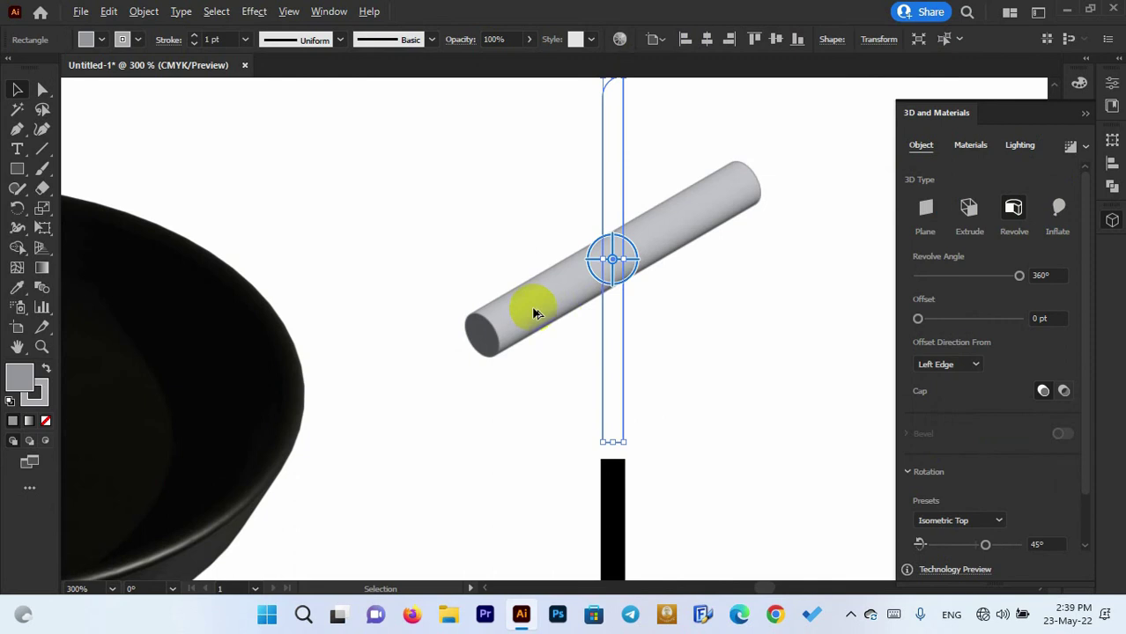
click(973, 147)
scroll(960, 295, down, 2)
click(985, 262)
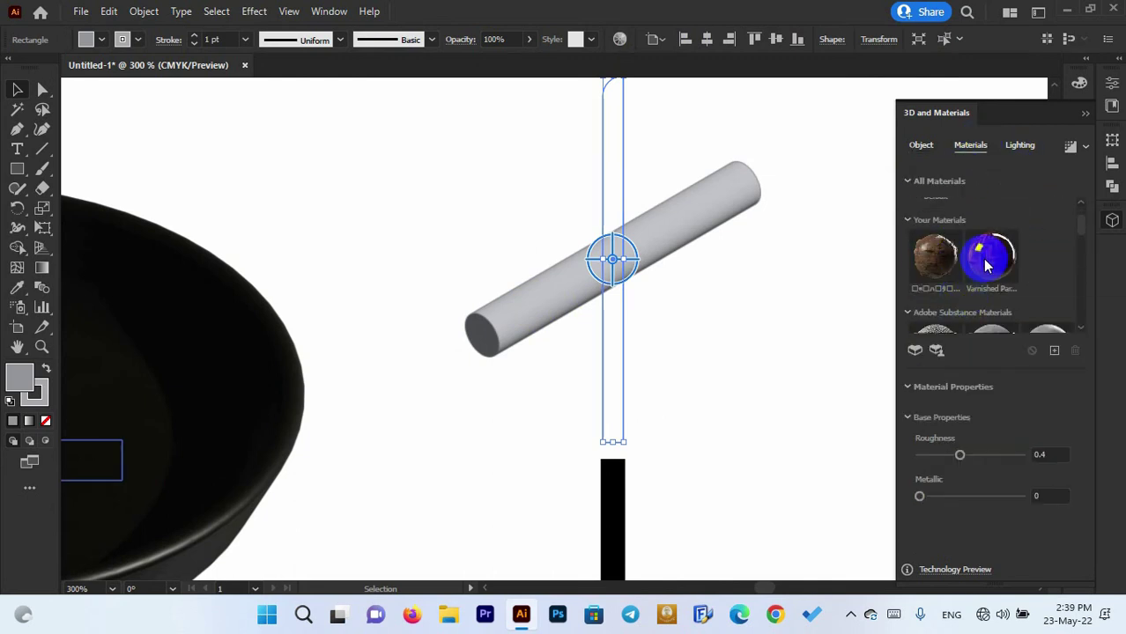
scroll(985, 266, down, 5)
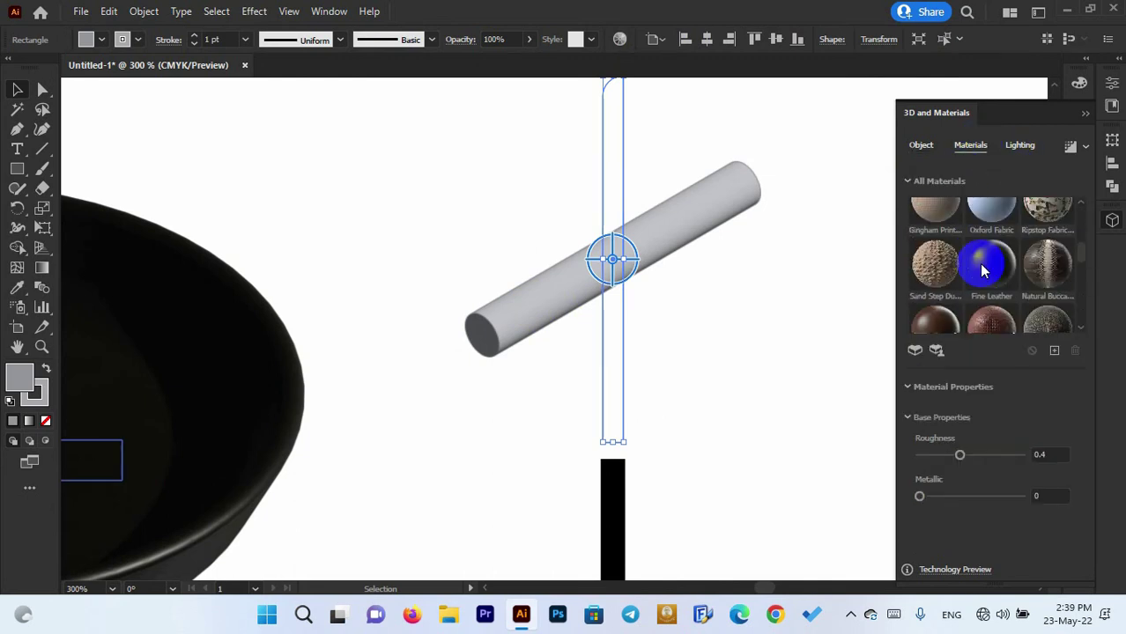
scroll(979, 264, down, 6)
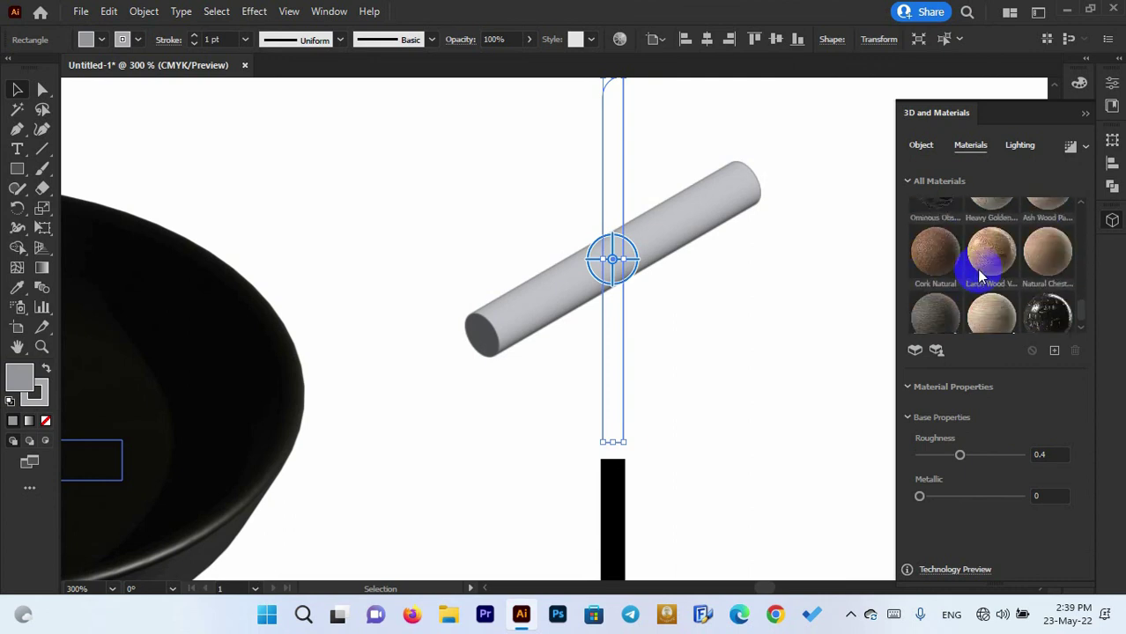
scroll(976, 268, down, 1)
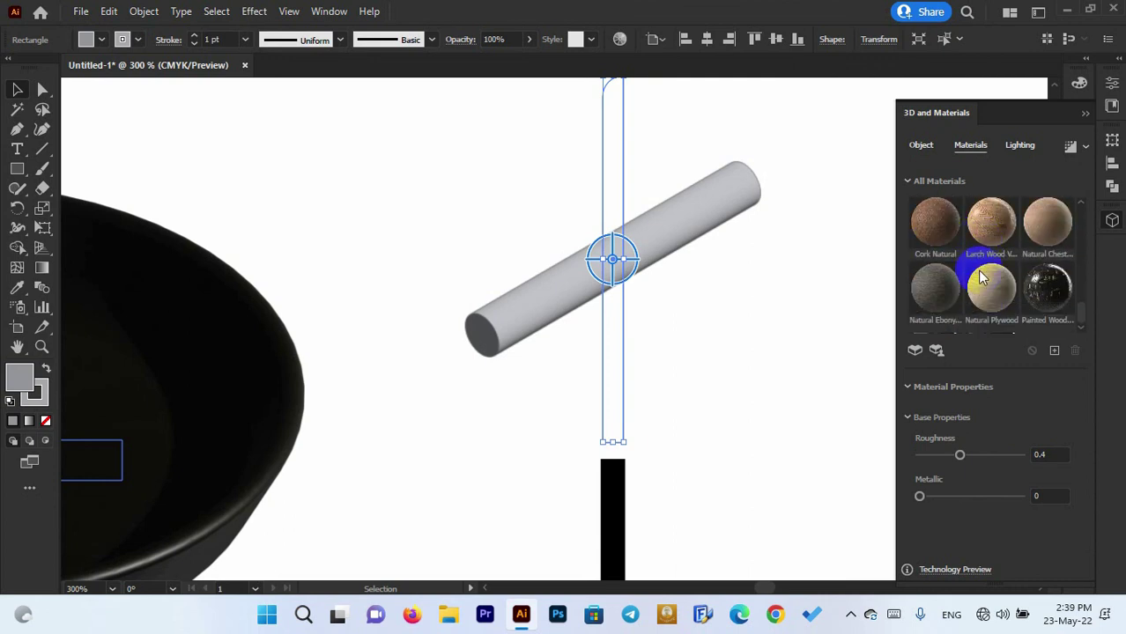
click(1060, 296)
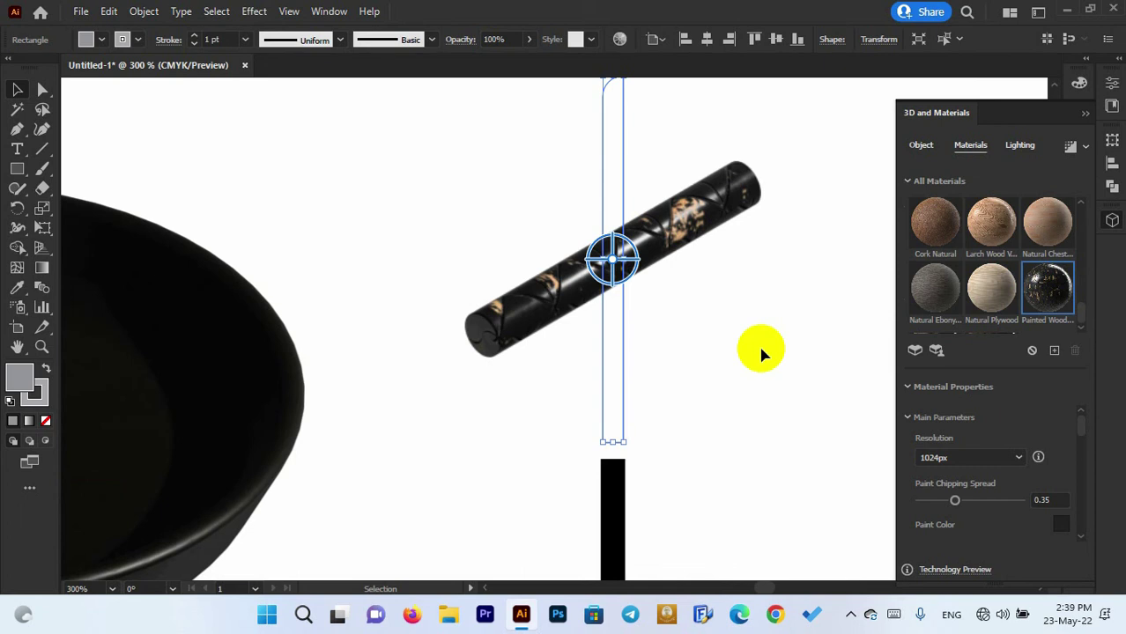
click(691, 270)
Step: Apply the 3D Revolve effect to the short black bar below the painted wood bar
scroll(690, 273, down, 3)
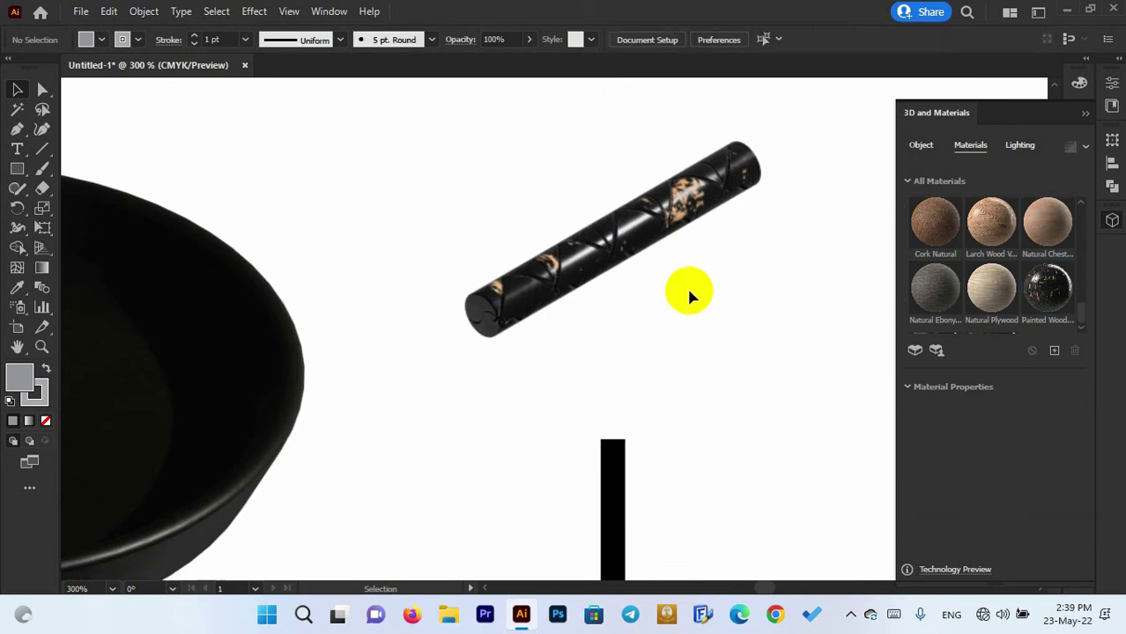
click(617, 436)
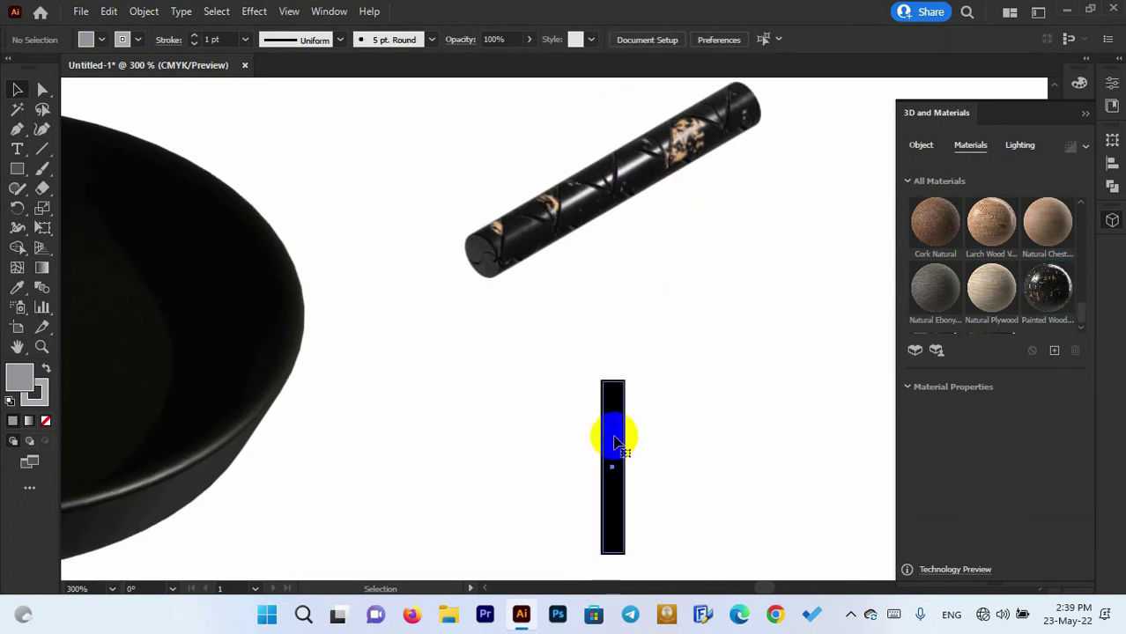
click(920, 146)
click(1020, 209)
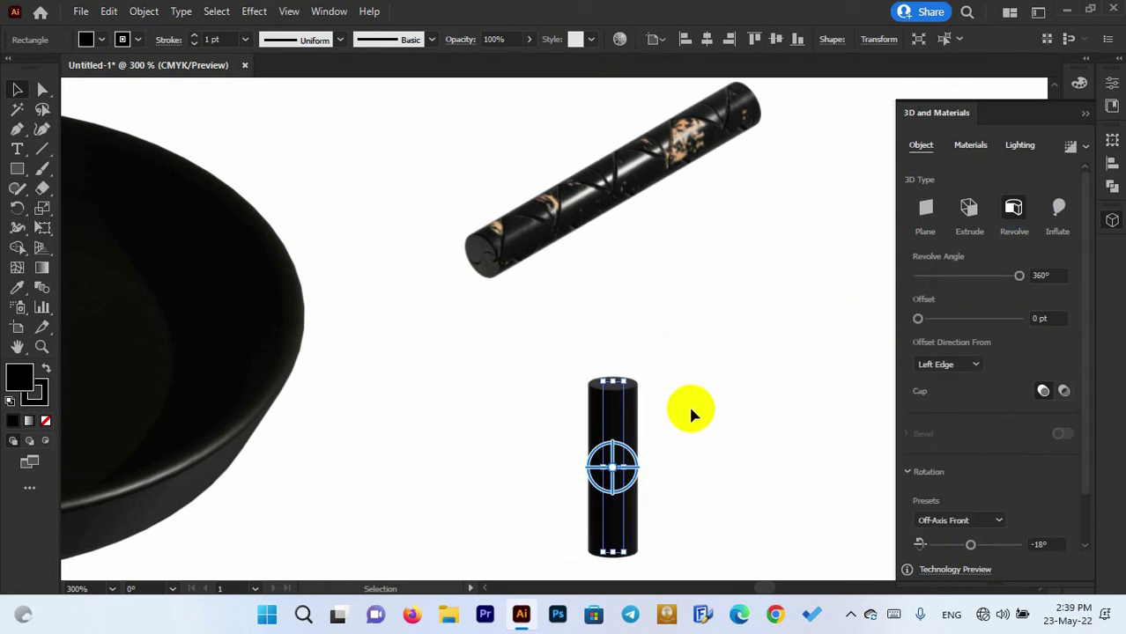
Step: Narrow the revolved black bar to about half its width and shorten it by about a quarter from its lower end
scroll(628, 471, up, 5)
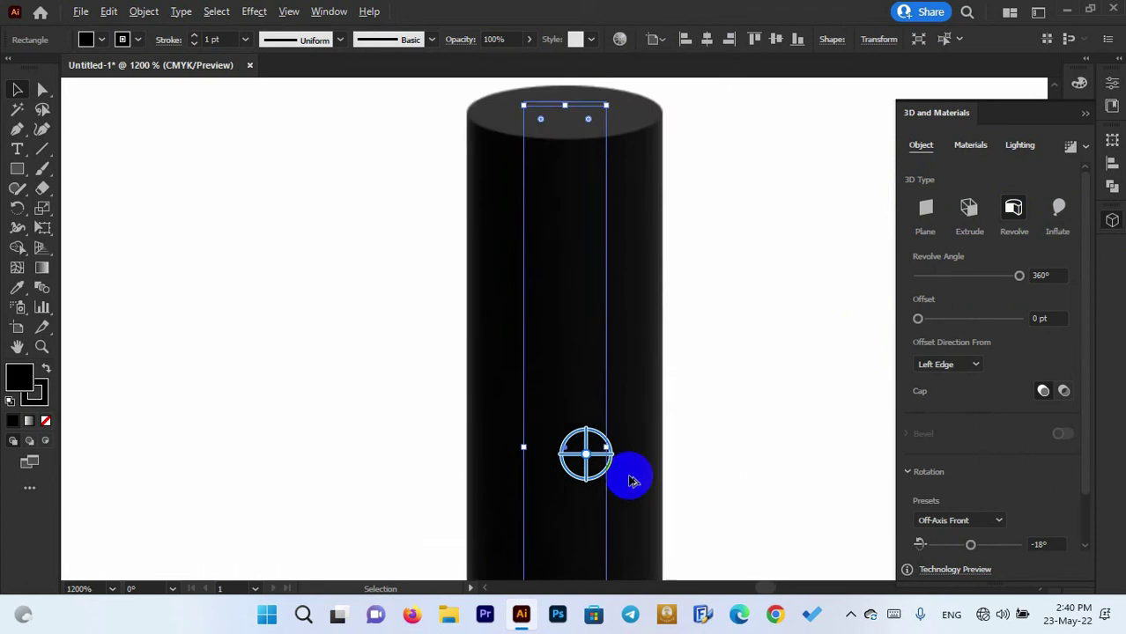
drag(598, 447, 547, 447)
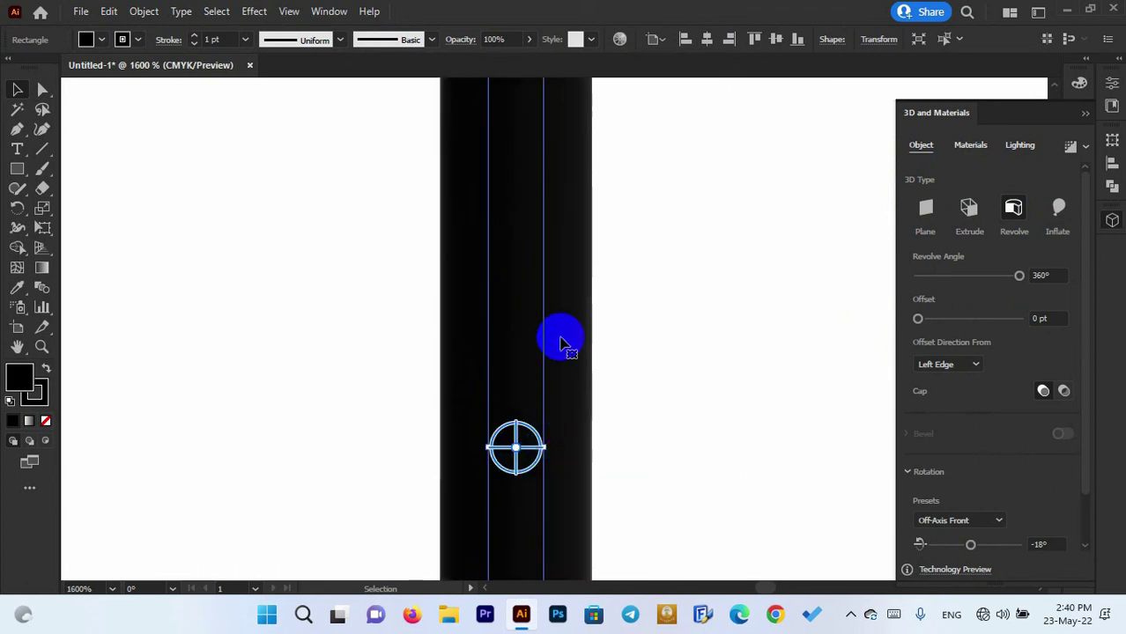
scroll(566, 347, down, 6)
scroll(554, 351, up, 2)
scroll(548, 468, up, 4)
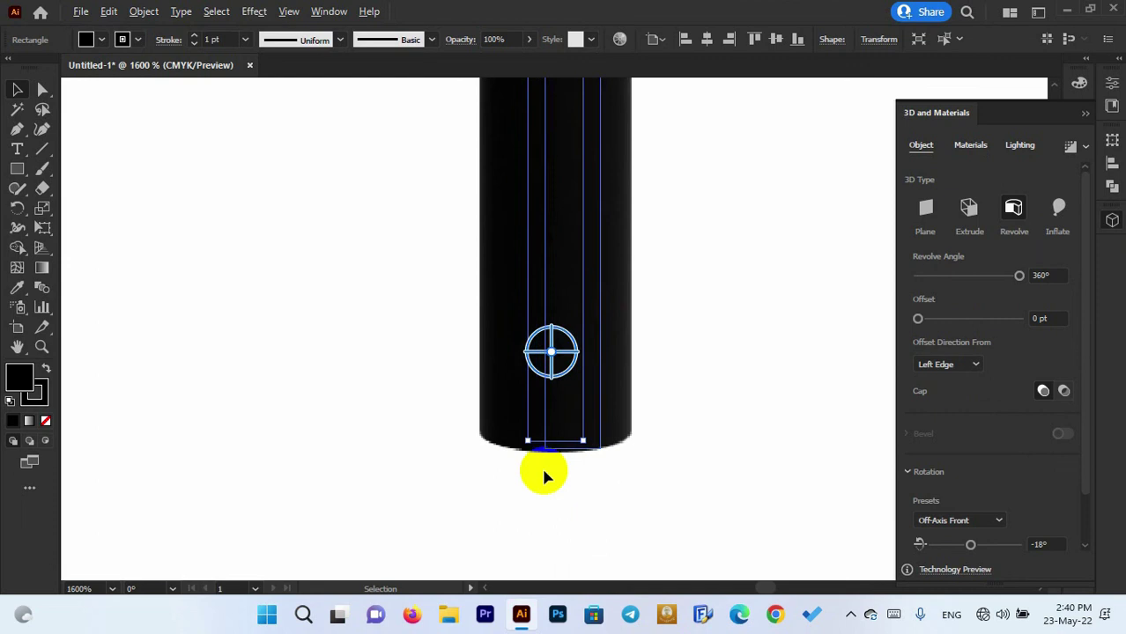
drag(557, 443, 567, 206)
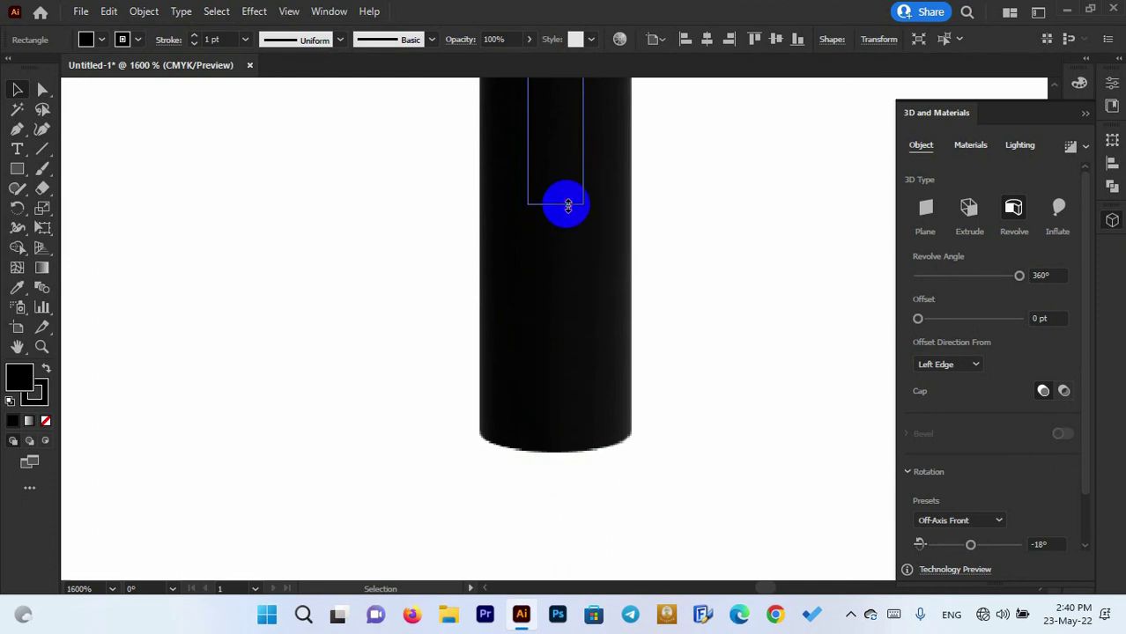
Step: Set the rotation preset of the short black revolved bar to Isometric Top
scroll(554, 282, up, 4)
scroll(564, 306, down, 6)
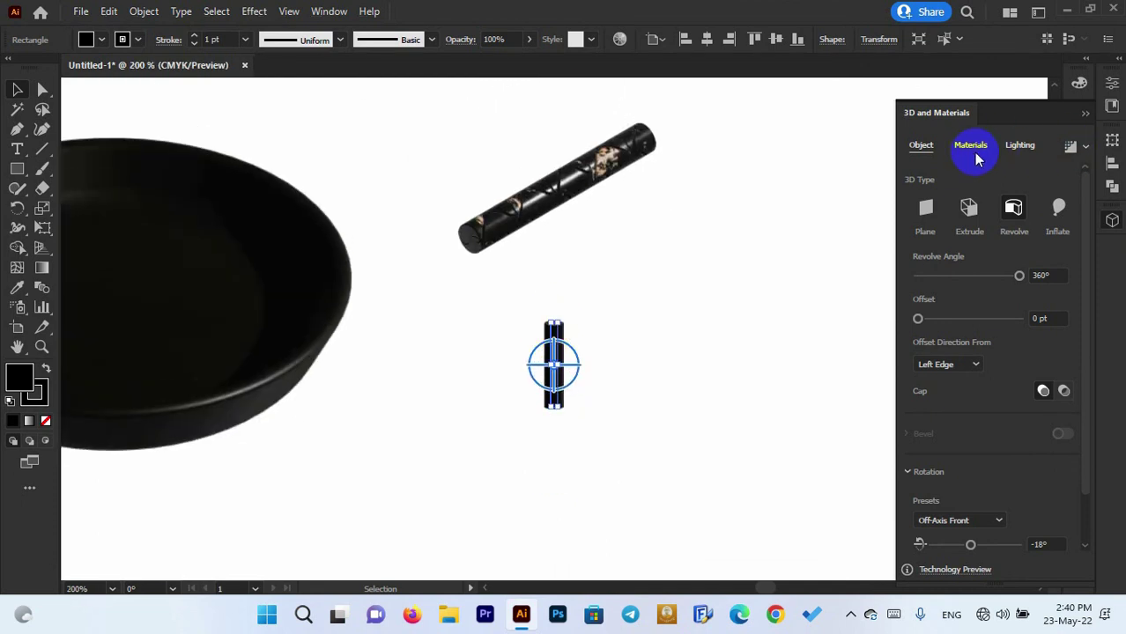
click(960, 522)
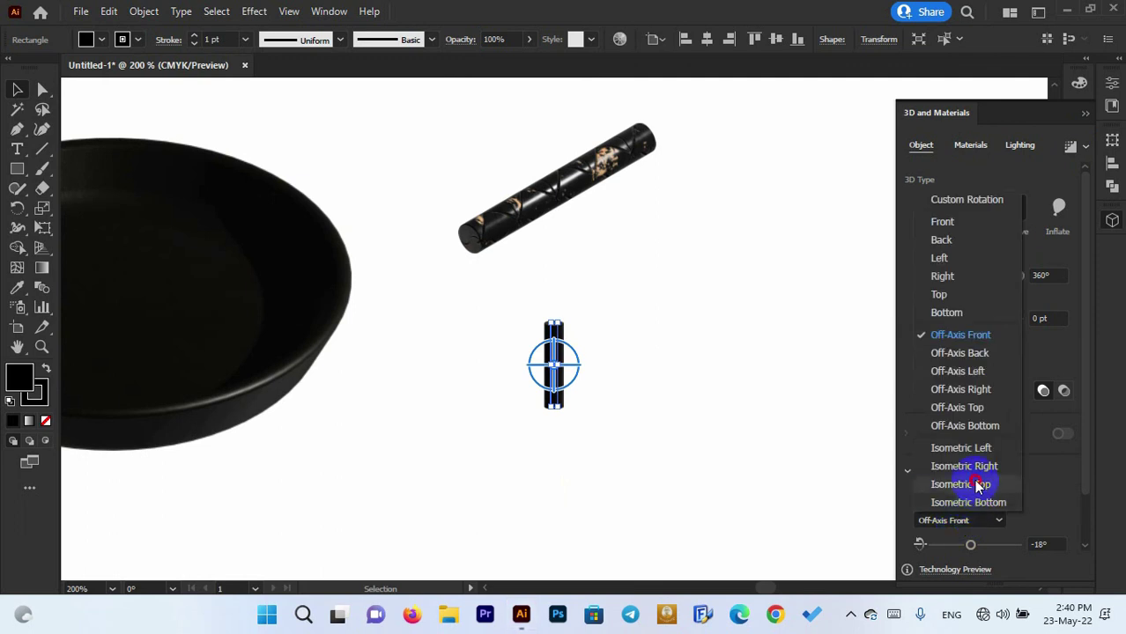
click(975, 485)
Step: Apply the camouflage-patterned Ripstop Fabric material to the short black bar
scroll(592, 360, up, 5)
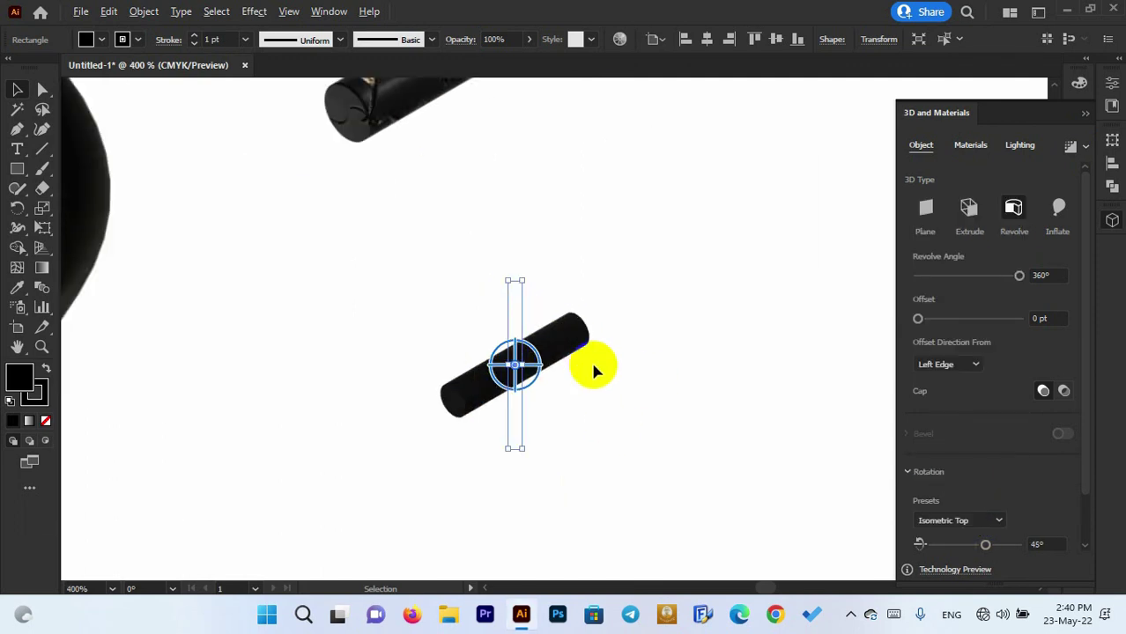
click(969, 145)
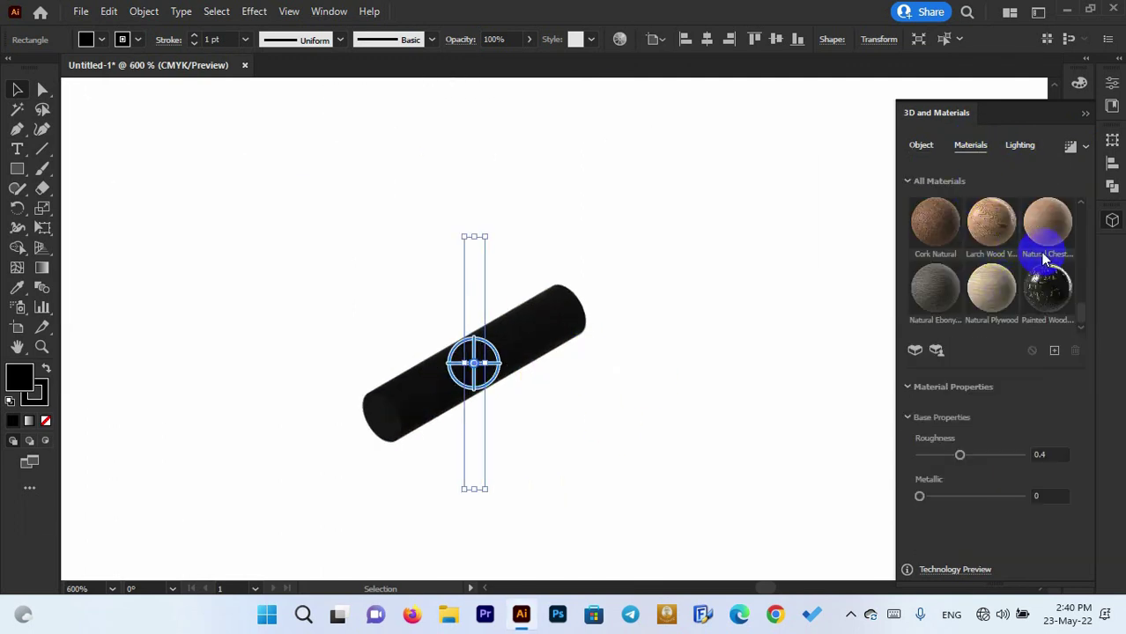
scroll(1040, 251, down, 2)
scroll(1037, 261, up, 4)
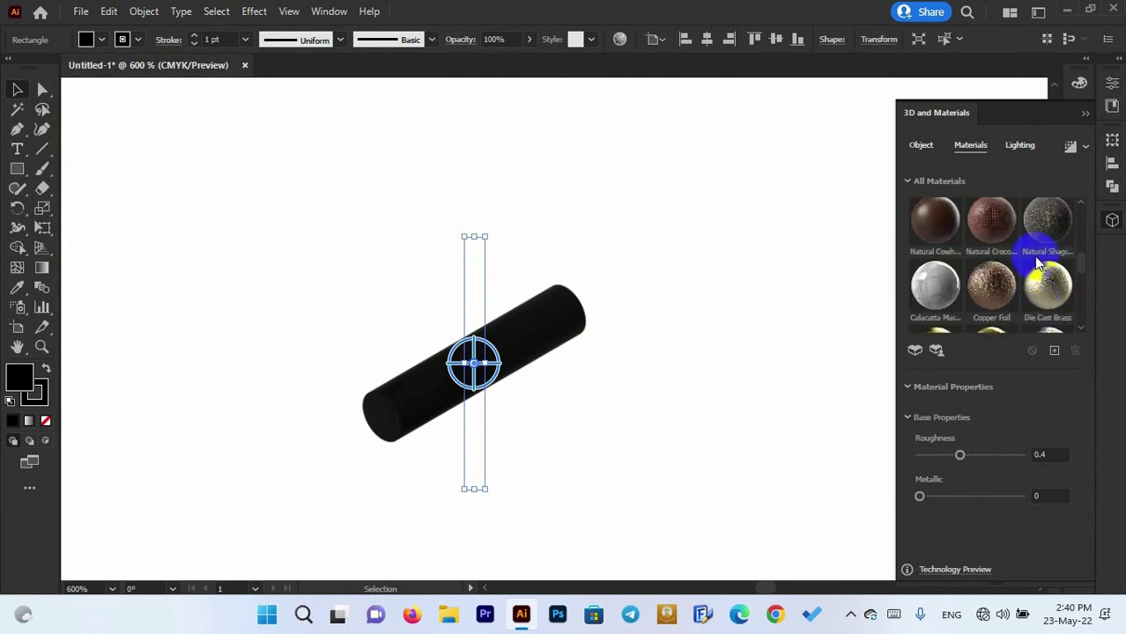
scroll(1039, 261, up, 1)
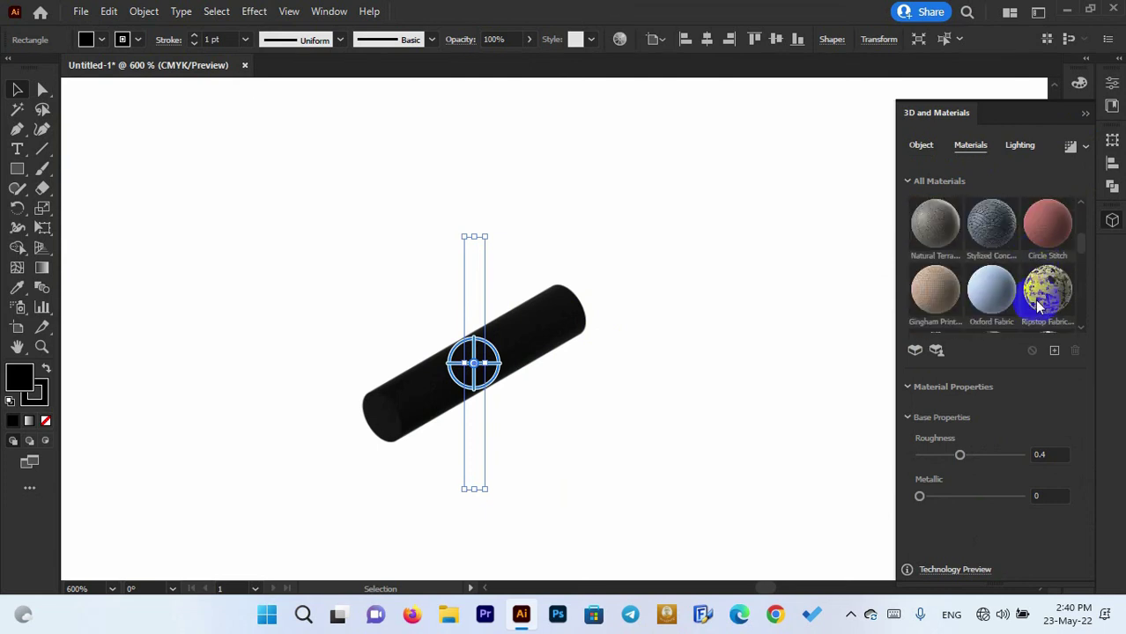
click(1053, 296)
click(684, 310)
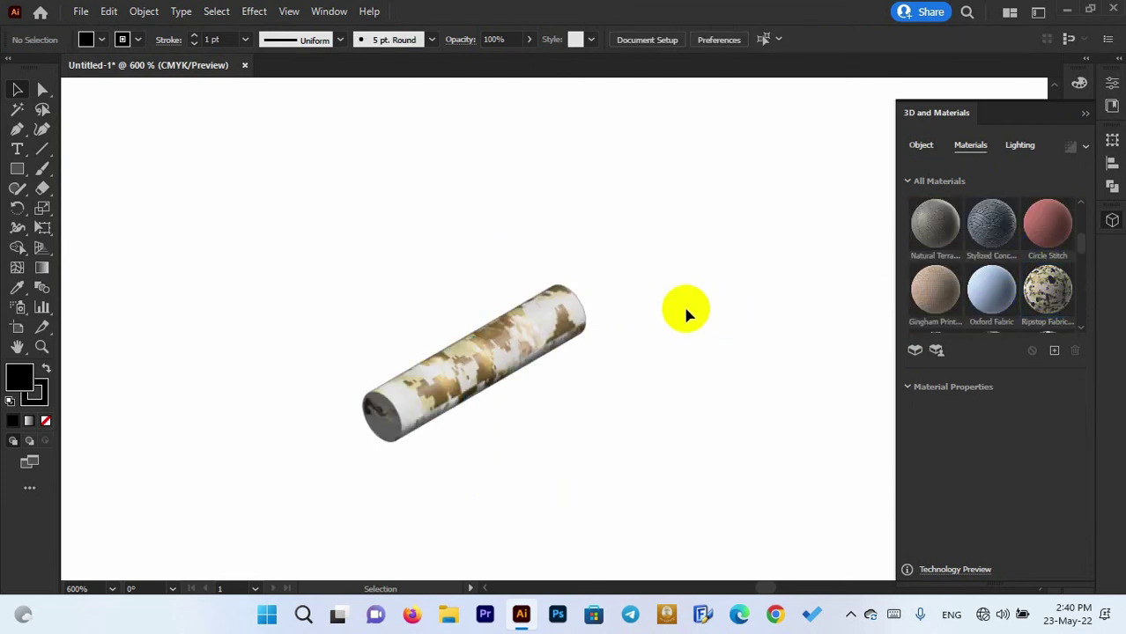
Step: Move the Ripstop Fabric bar onto the near end of the painted wood bar and align it with the end cap
scroll(685, 310, down, 5)
scroll(532, 242, up, 2)
click(767, 395)
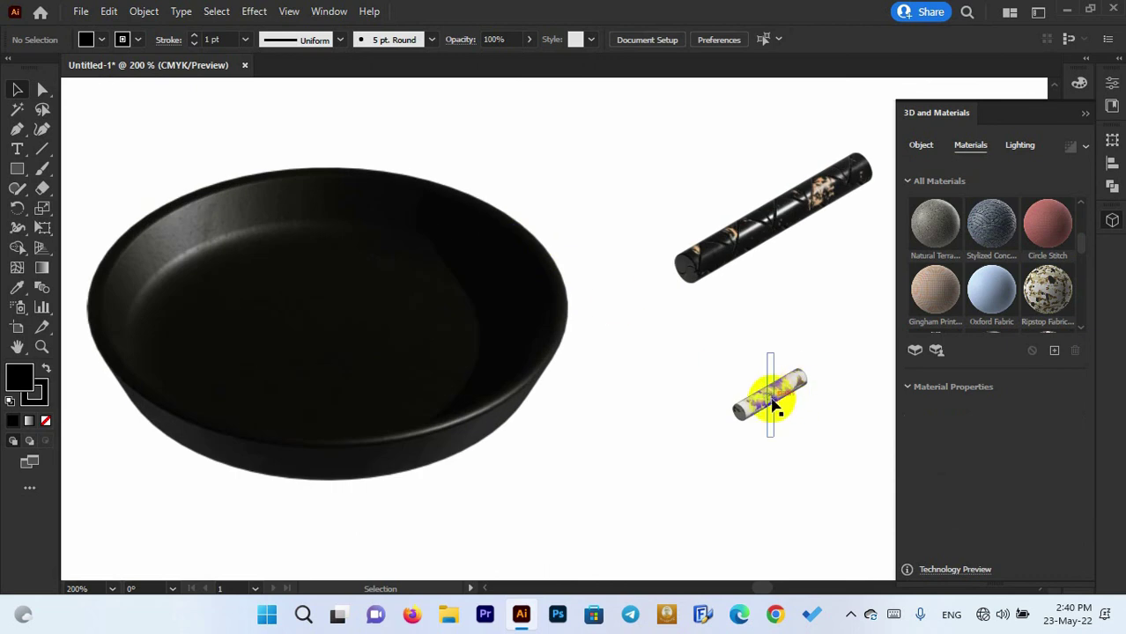
drag(779, 390, 694, 291)
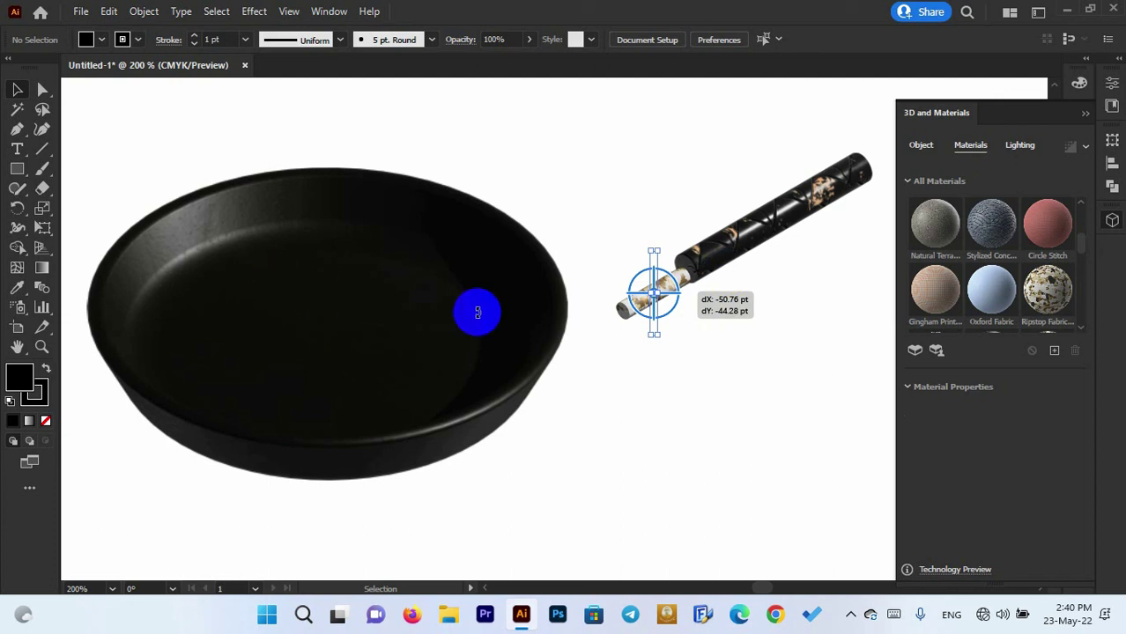
scroll(478, 313, up, 2)
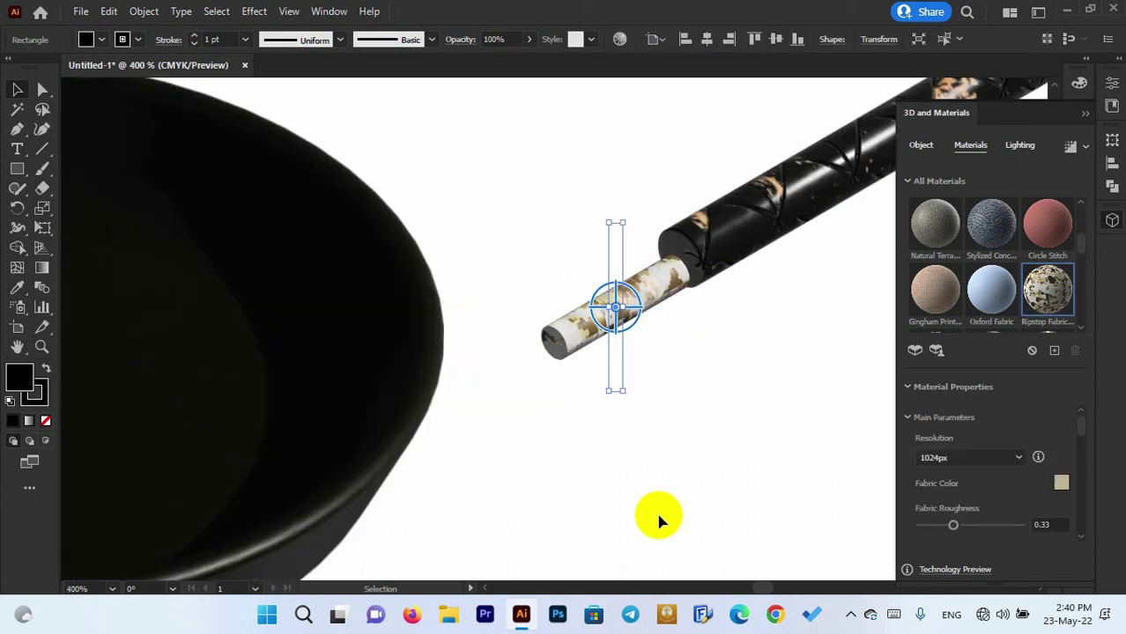
scroll(714, 309, up, 4)
scroll(706, 344, up, 2)
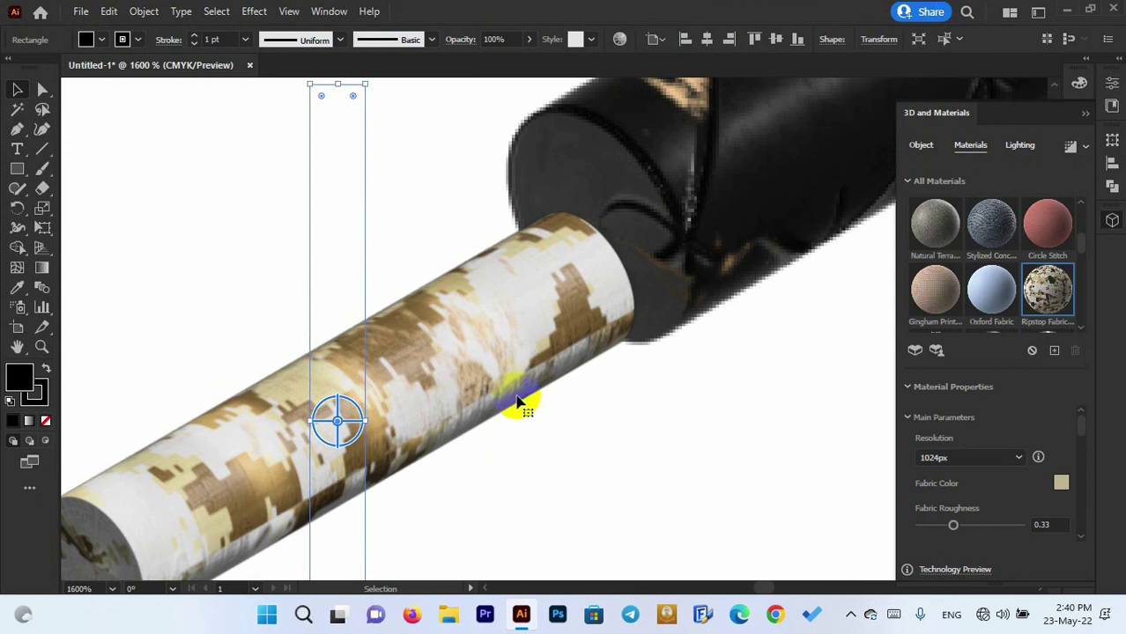
drag(463, 377, 470, 326)
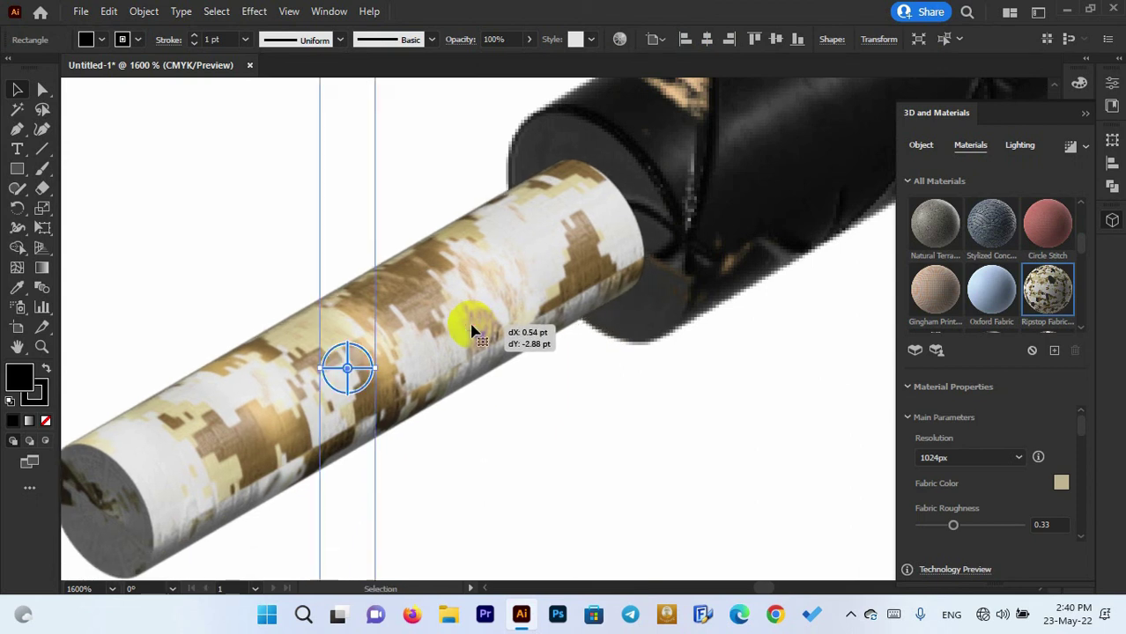
Step: Move both handle bars together to the pan's right rim and send them behind the pan
scroll(472, 329, down, 1)
scroll(470, 332, down, 5)
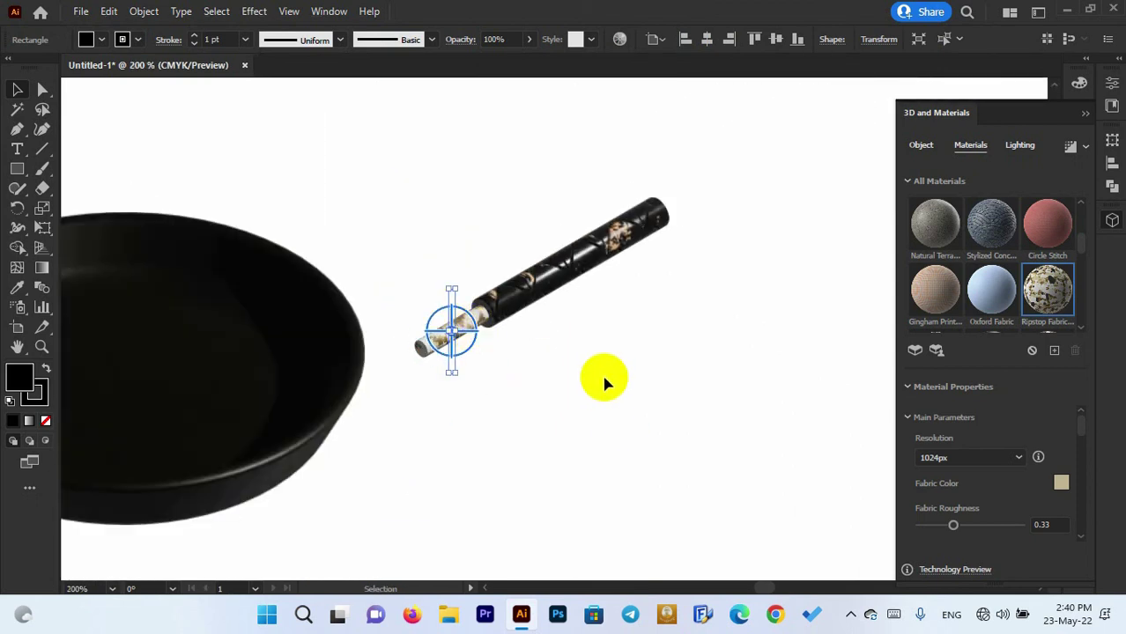
click(467, 295)
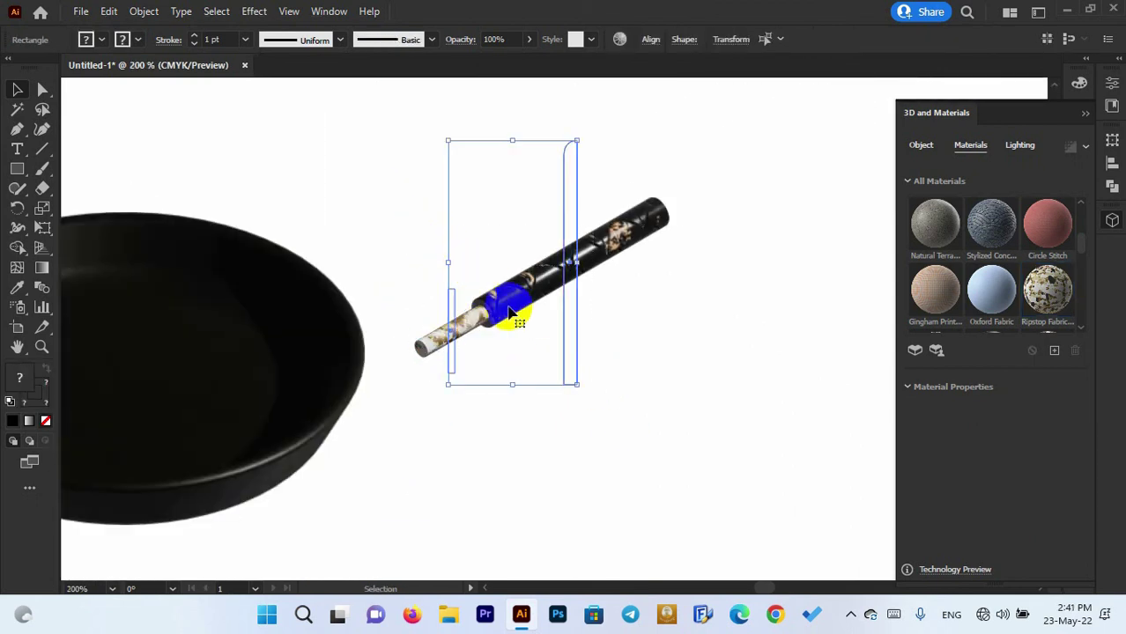
drag(509, 313, 429, 271)
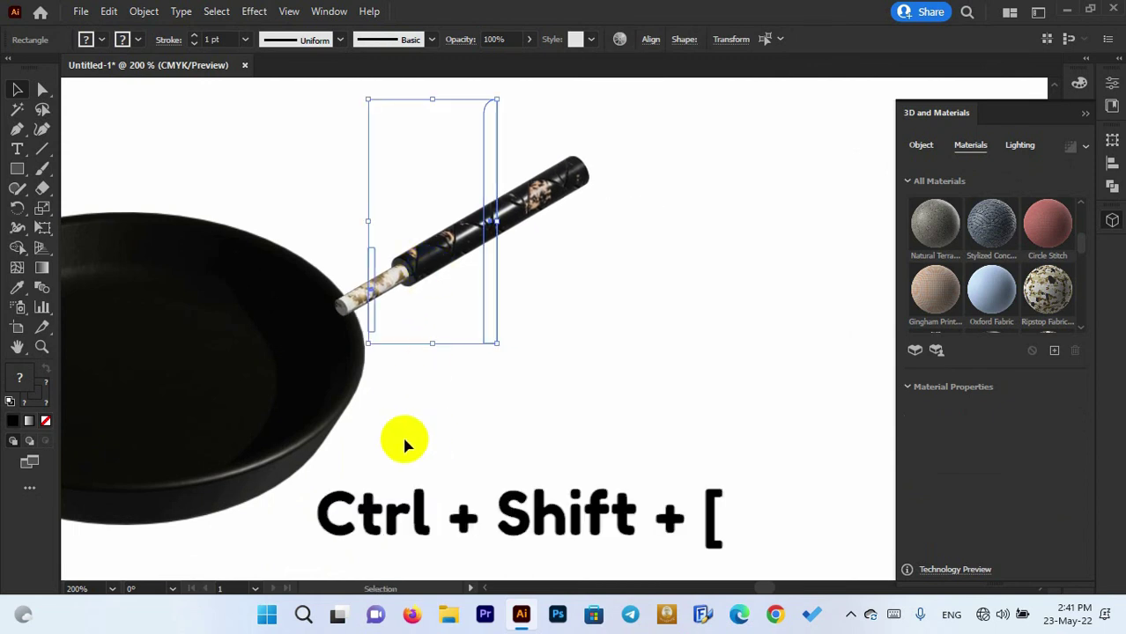
key(ctrl+shift+bracketleft)
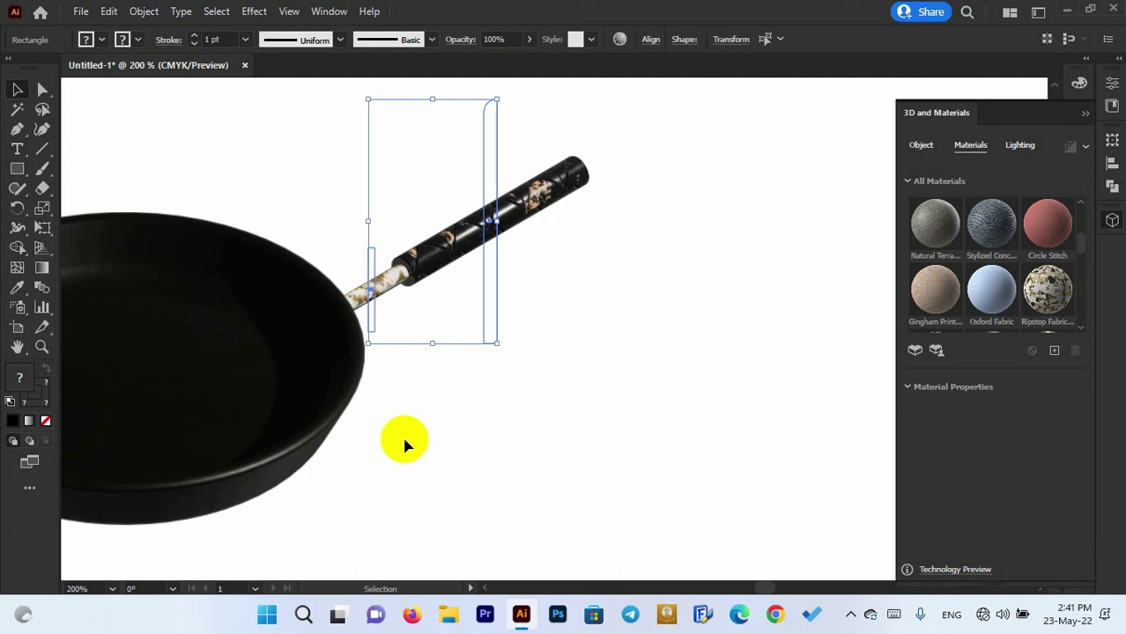
click(523, 393)
Step: Examine the assembled pan, checking the joint between the two handle parts and where the handle meets the rim
scroll(550, 365, down, 4)
scroll(515, 365, up, 2)
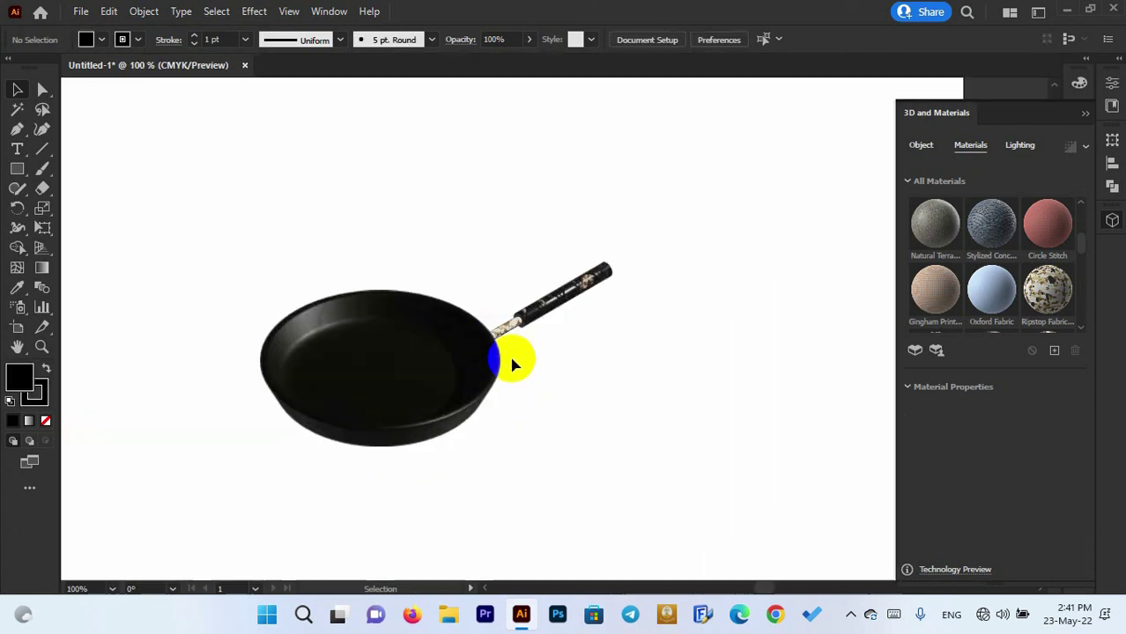
scroll(520, 328, up, 6)
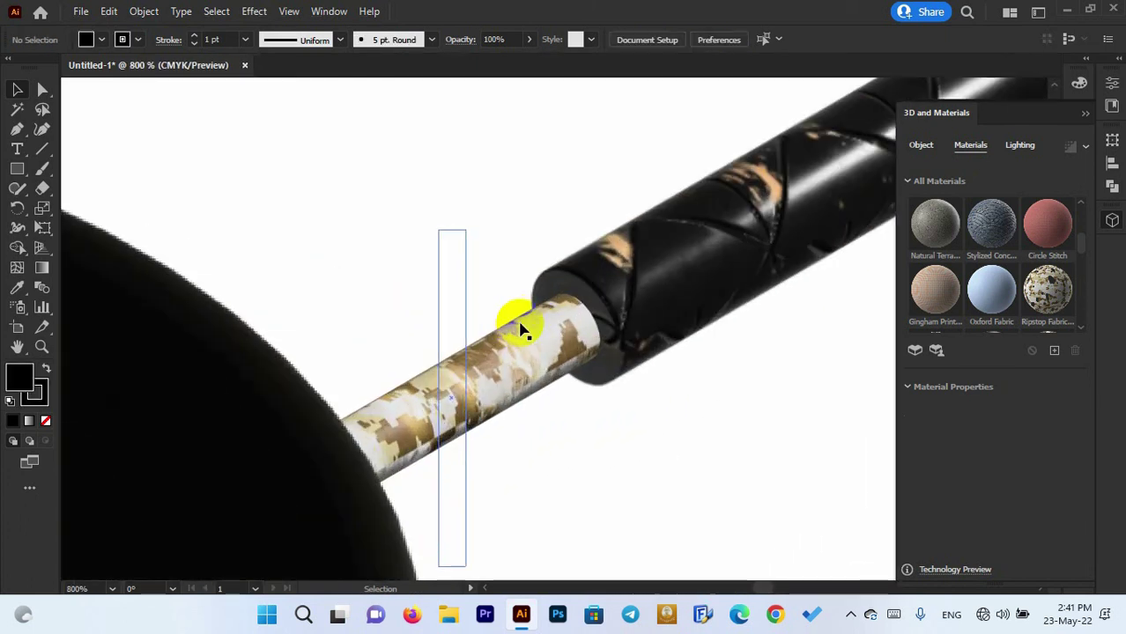
scroll(521, 328, down, 4)
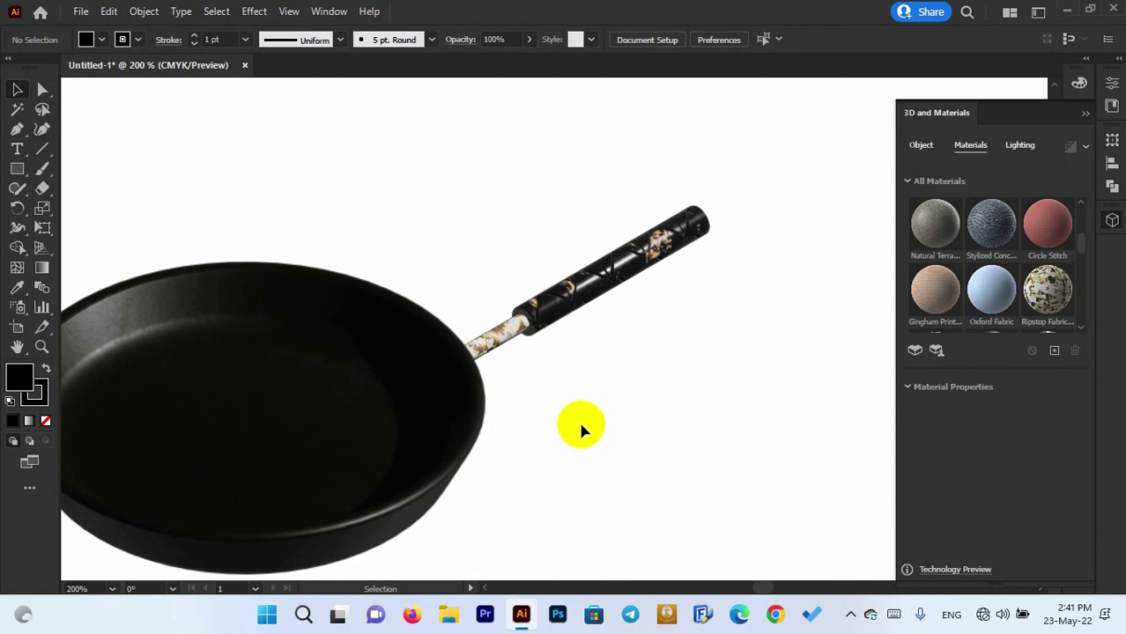
scroll(540, 300, up, 4)
click(541, 349)
scroll(539, 353, down, 3)
scroll(532, 353, up, 1)
scroll(532, 355, up, 2)
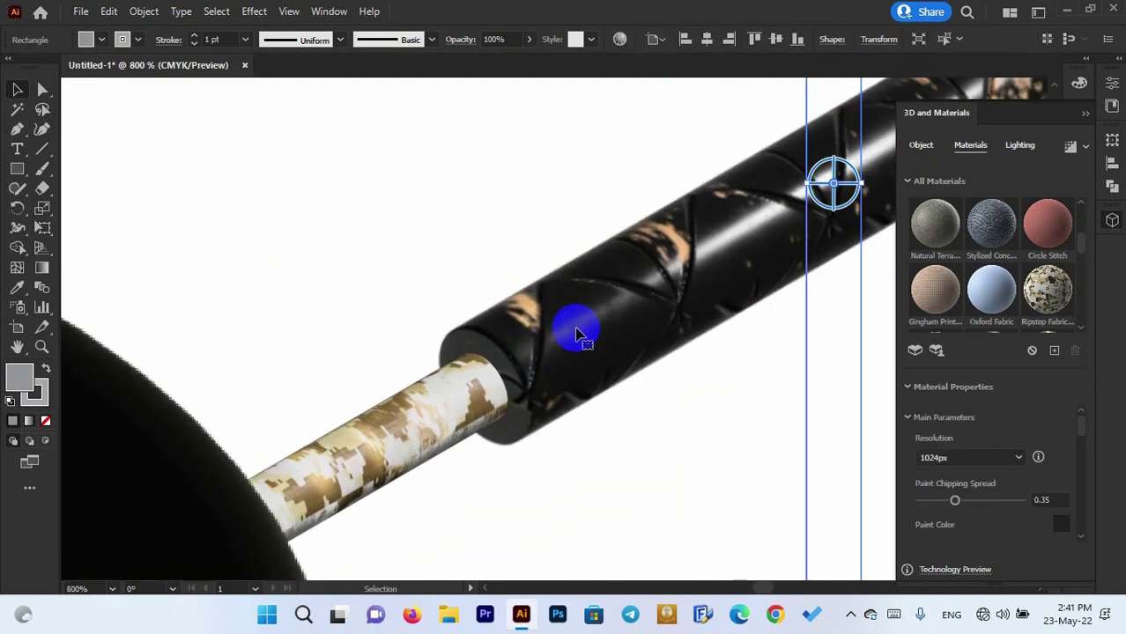
drag(587, 332, 586, 341)
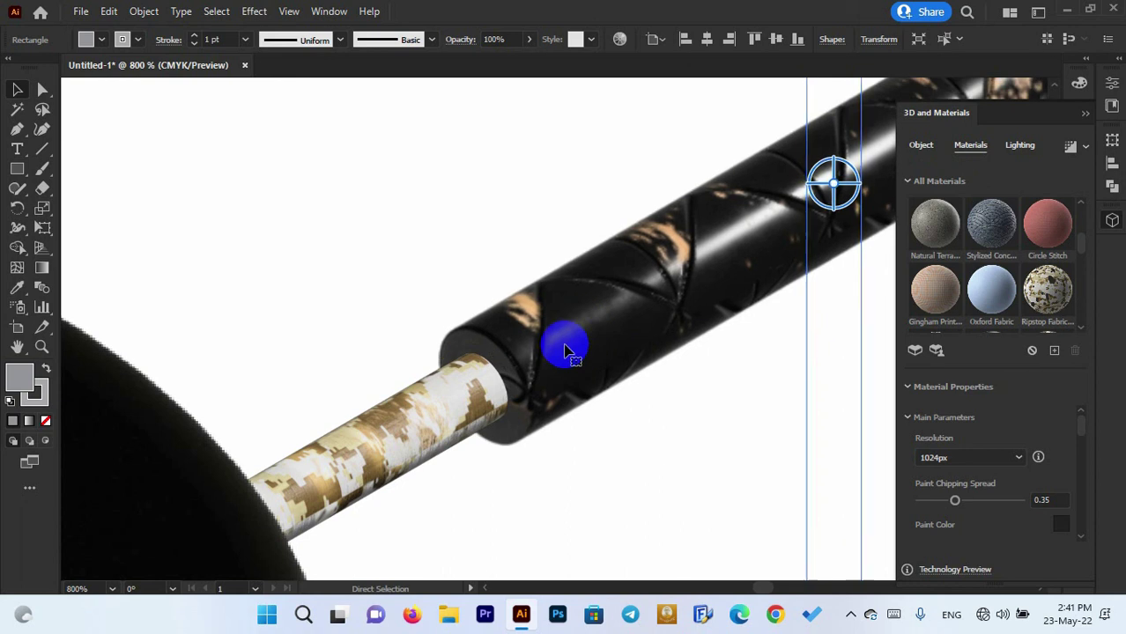
scroll(580, 344, down, 3)
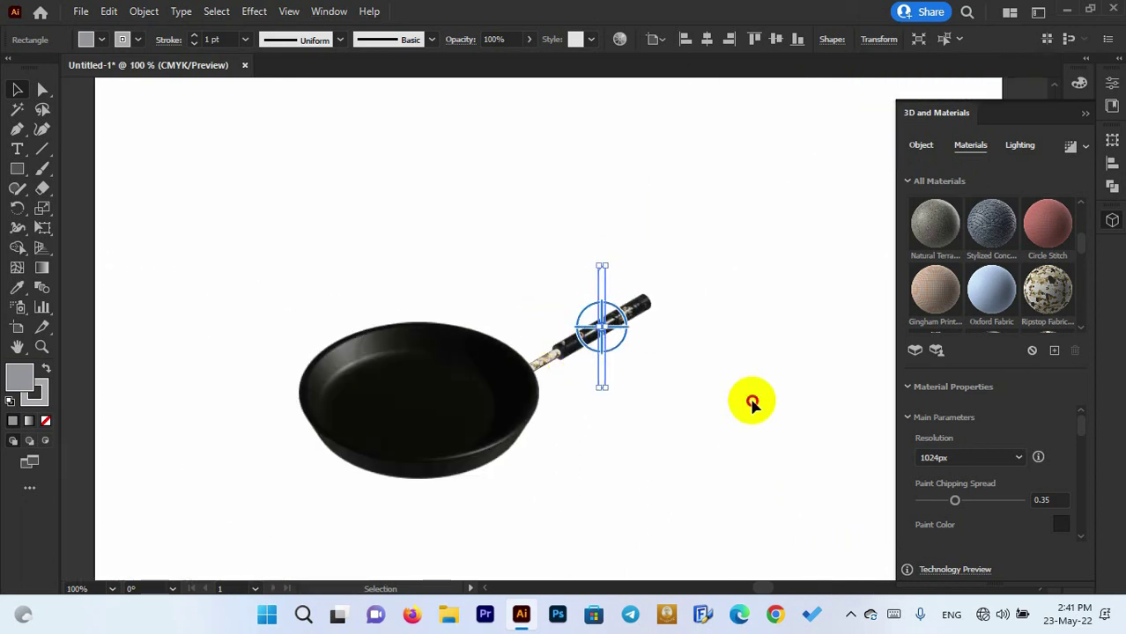
click(616, 360)
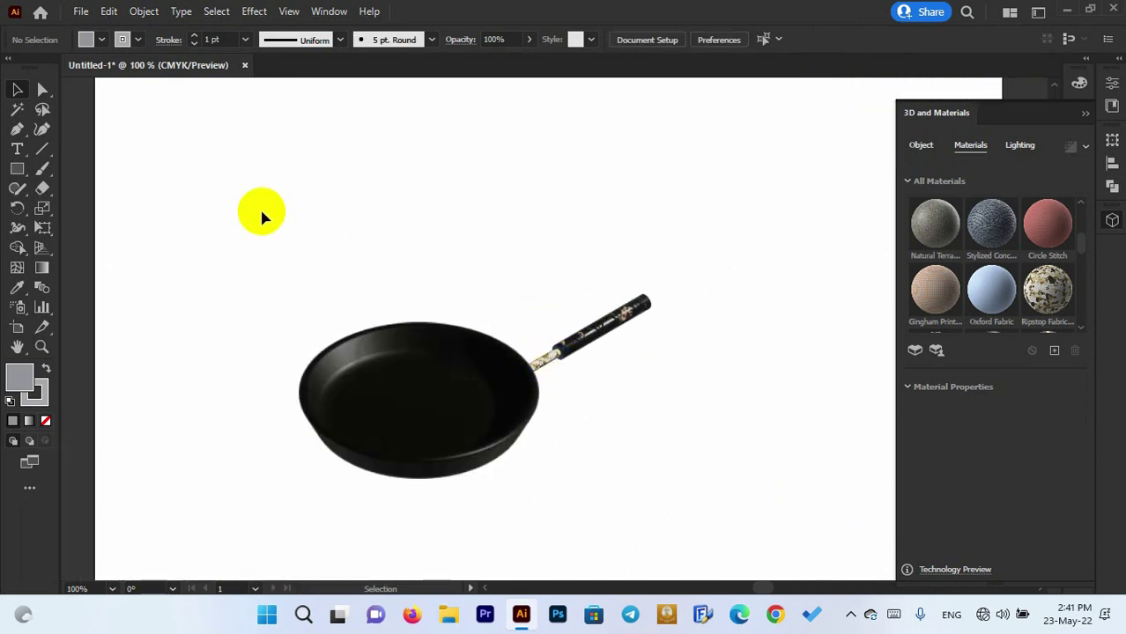
scroll(223, 231, down, 1)
scroll(224, 231, down, 2)
scroll(224, 231, up, 2)
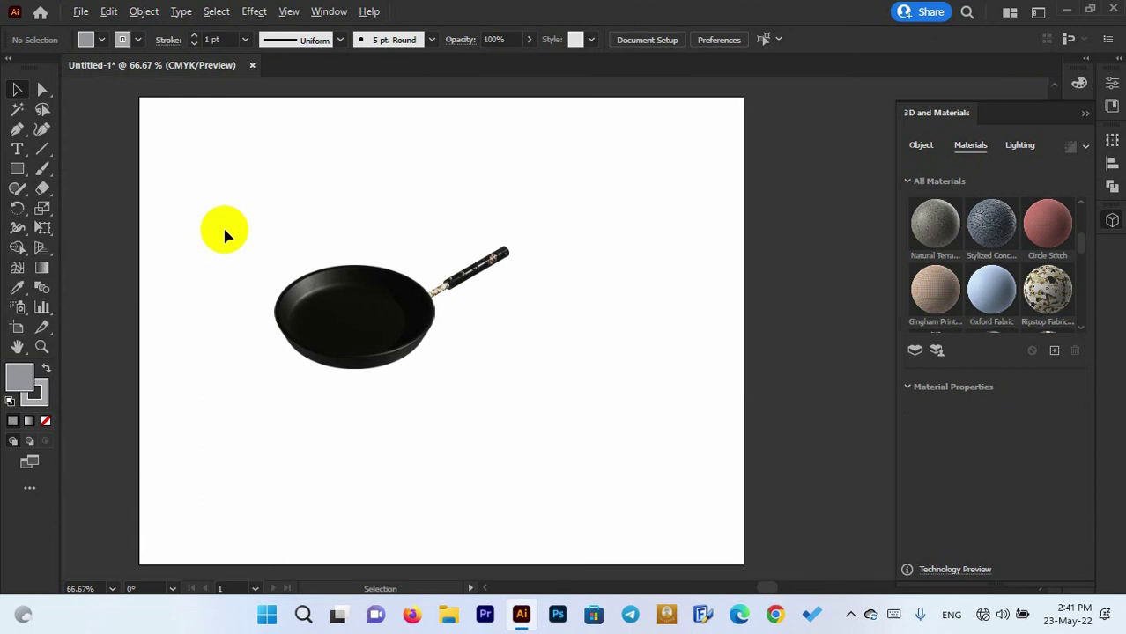
scroll(224, 231, down, 2)
scroll(224, 231, up, 1)
drag(235, 203, 583, 433)
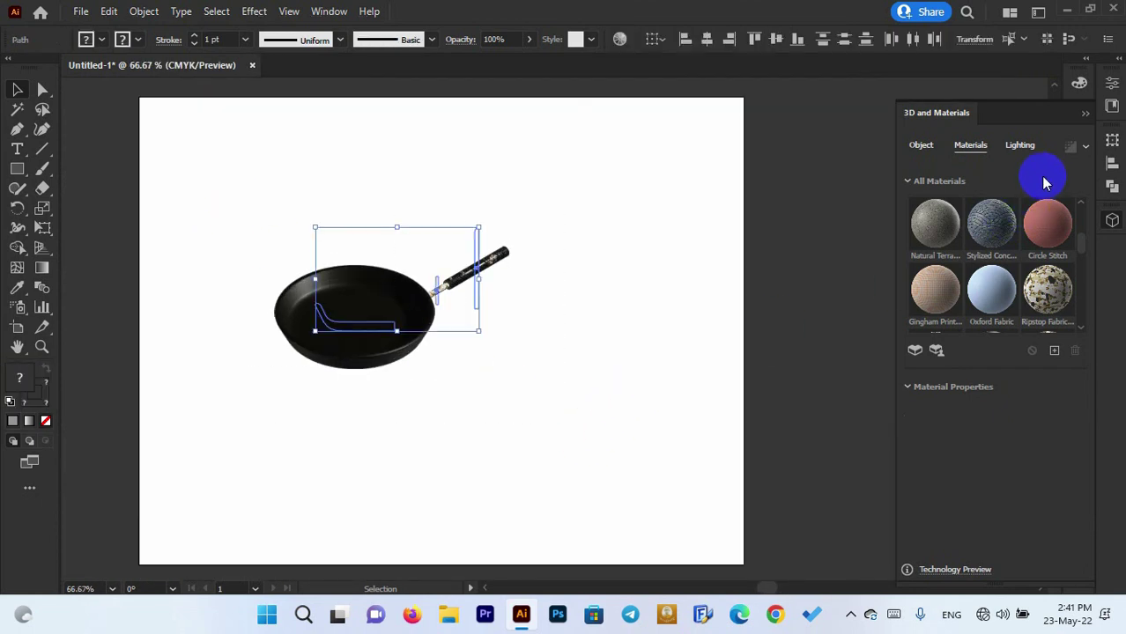
click(440, 402)
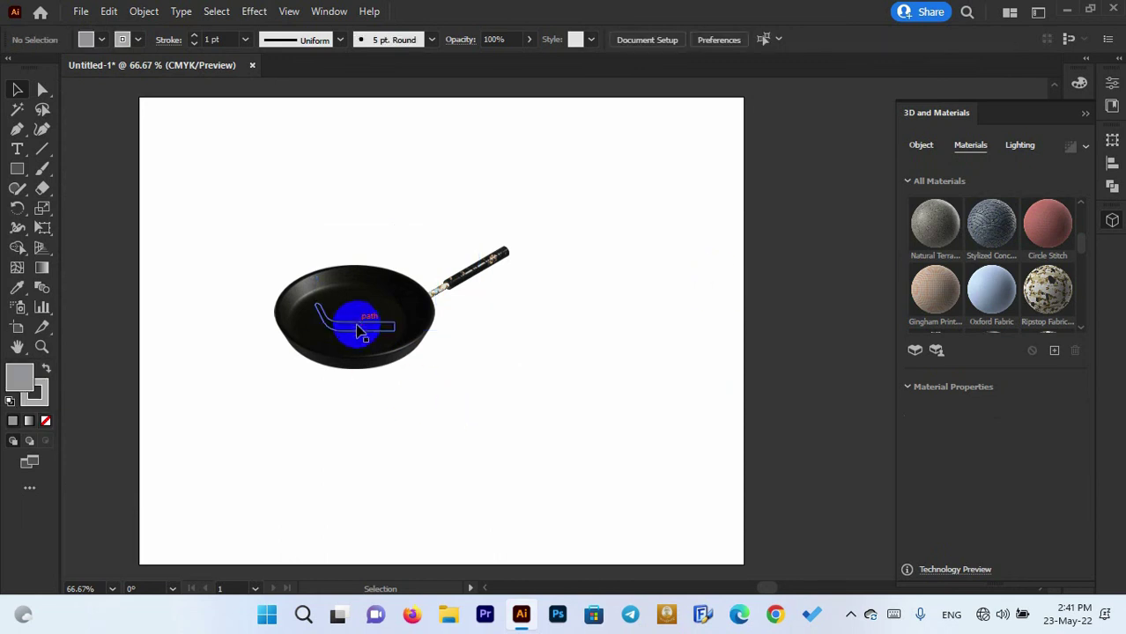
Step: Render the dark pan body with ray tracing and check its surface up close
click(1071, 148)
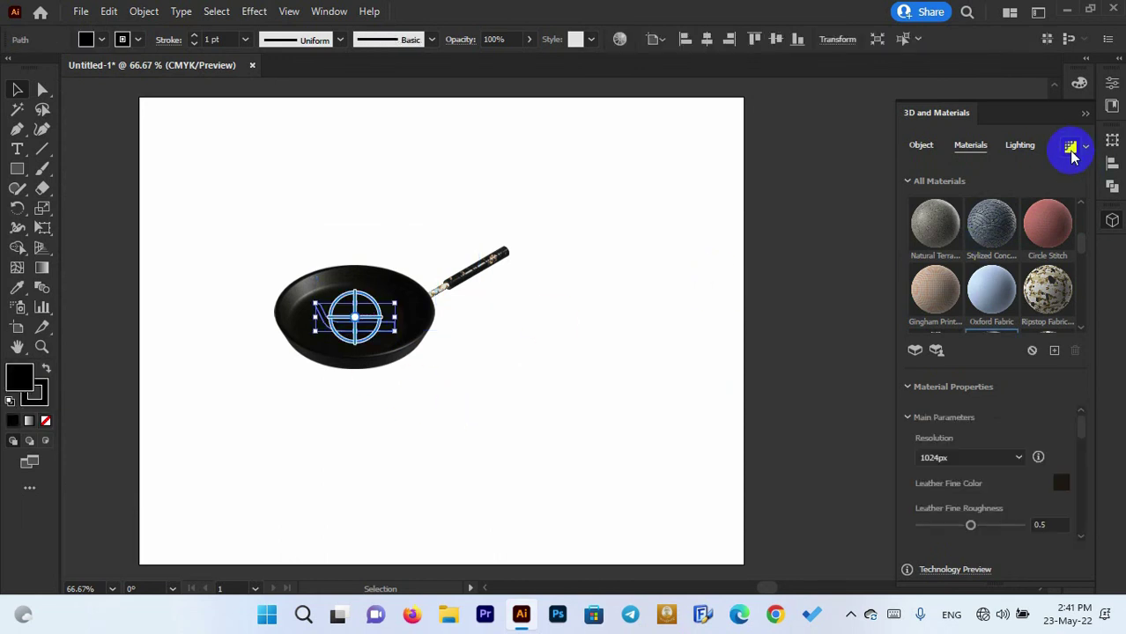
scroll(355, 321, up, 2)
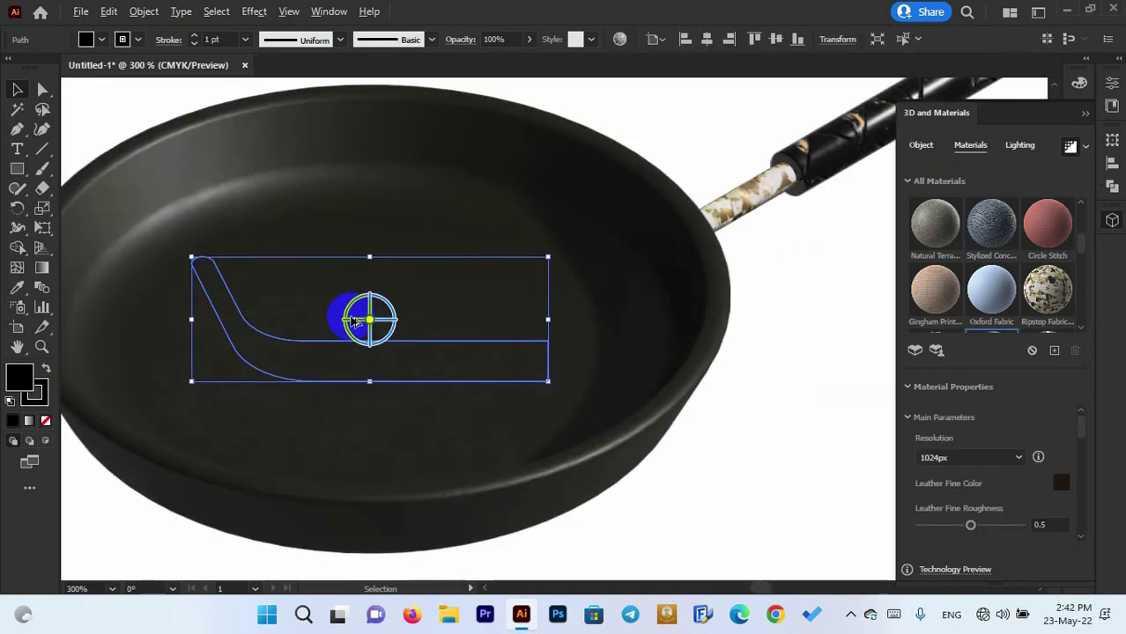
scroll(355, 321, down, 2)
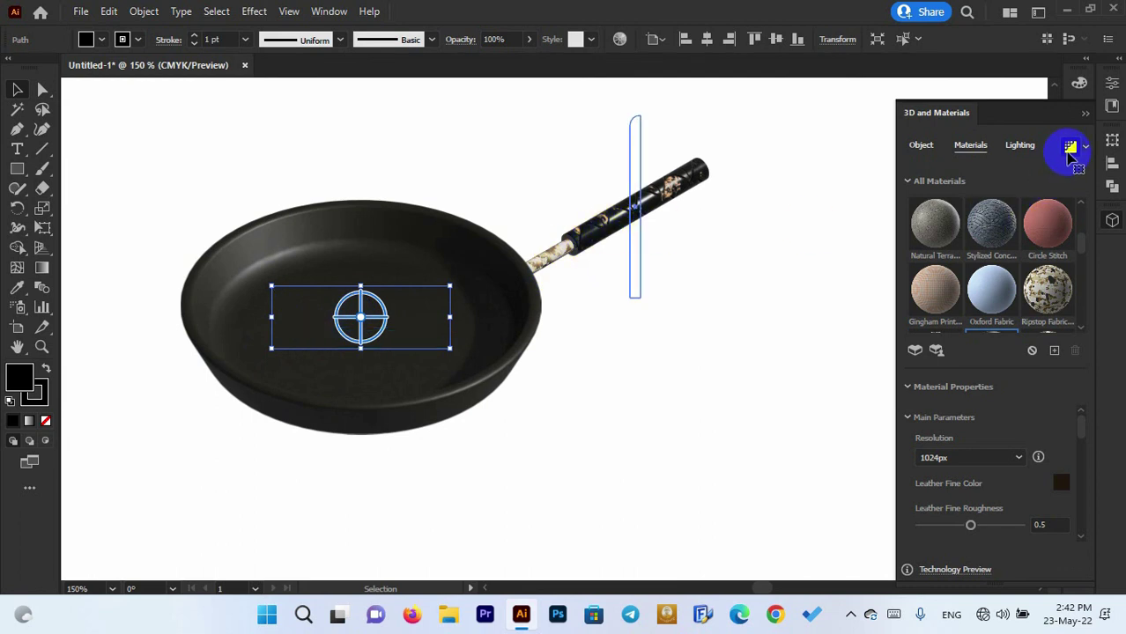
Step: Render the painted wood handle bar with ray tracing and inspect its texture up close
click(557, 262)
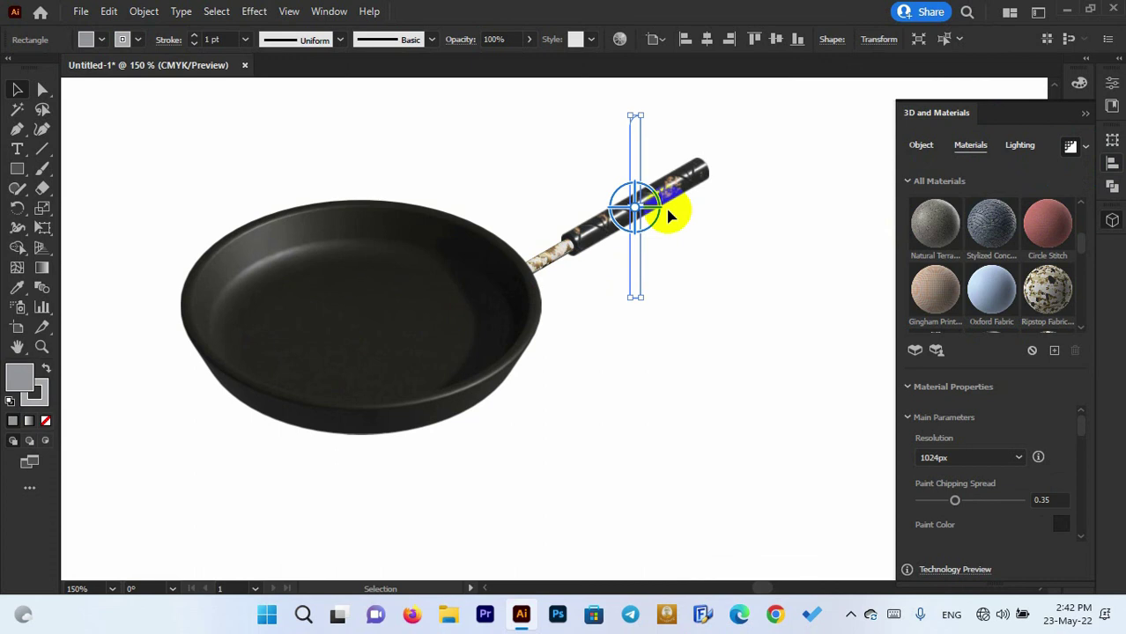
key(ctrl+plus)
key(ctrl+plus)
key(ctrl+plus)
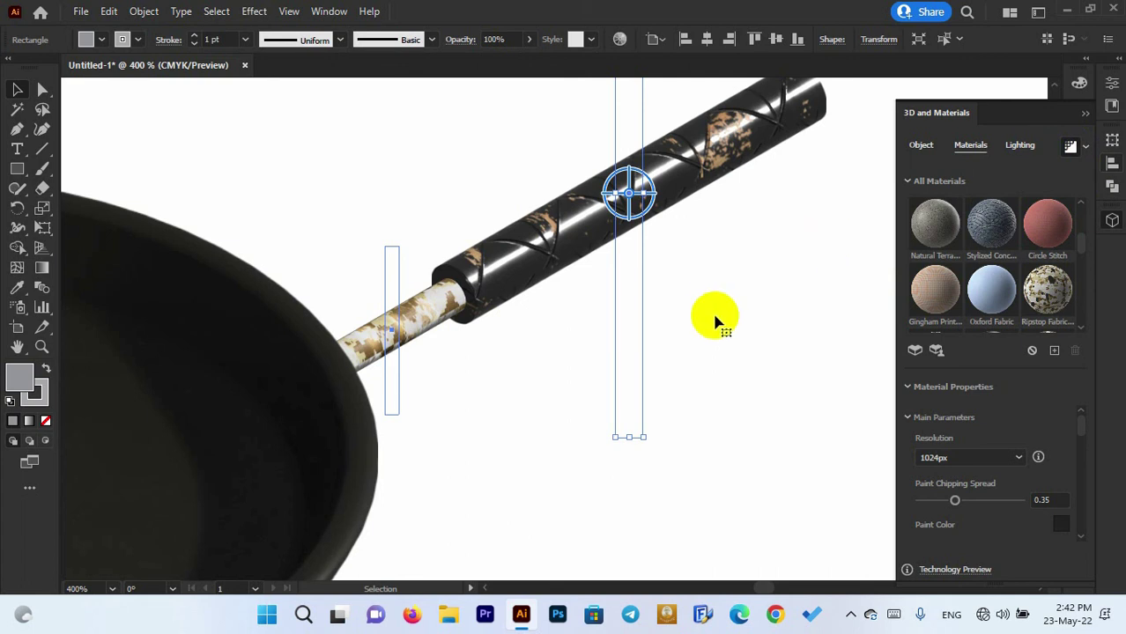
Step: Render the short Ripstop Fabric bar with ray tracing and check it together with the rest of the pan
click(403, 352)
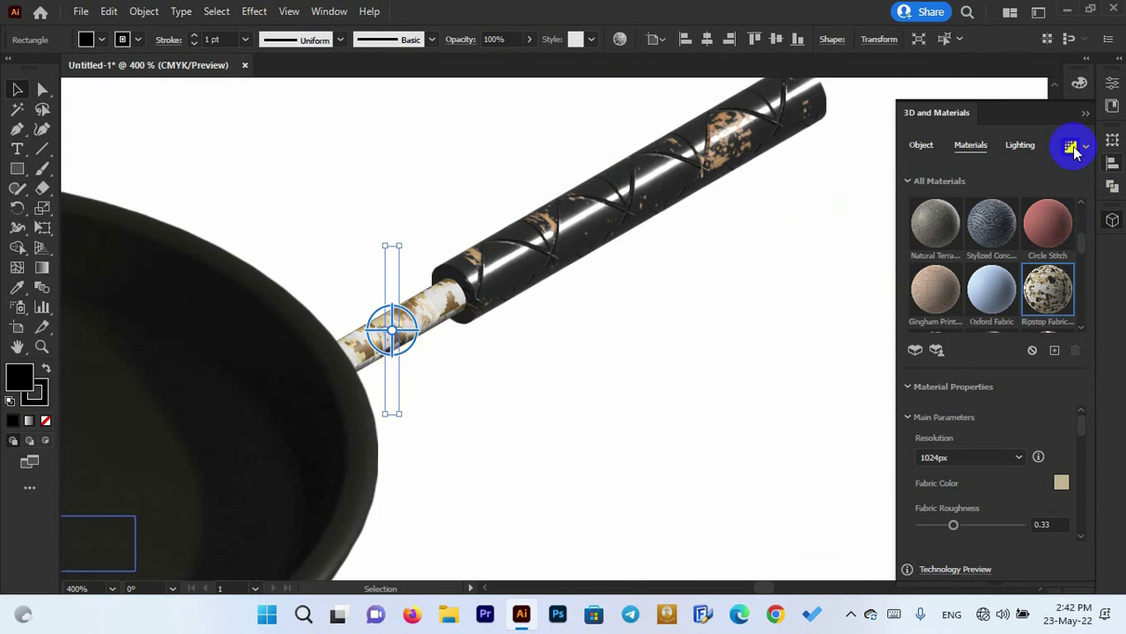
click(1070, 148)
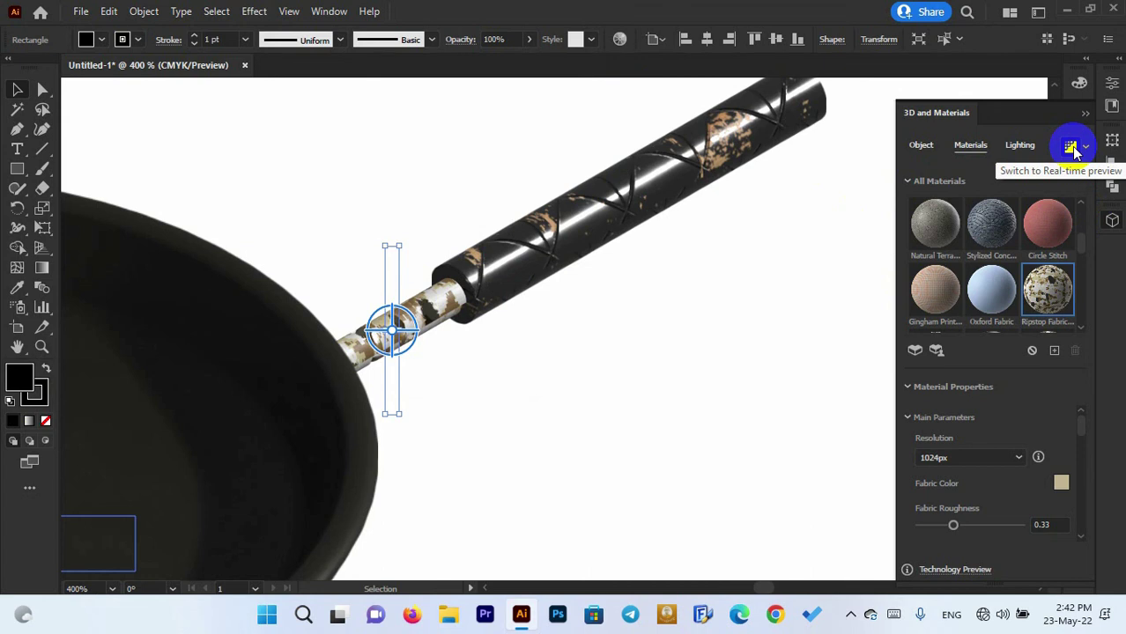
scroll(611, 301, down, 4)
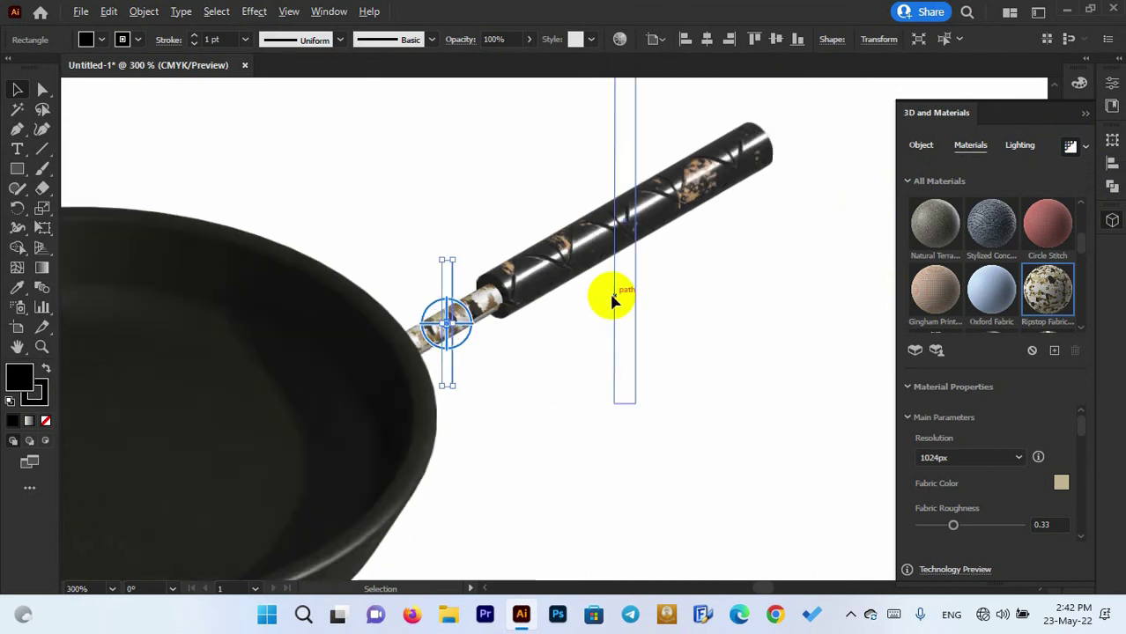
scroll(592, 372, down, 2)
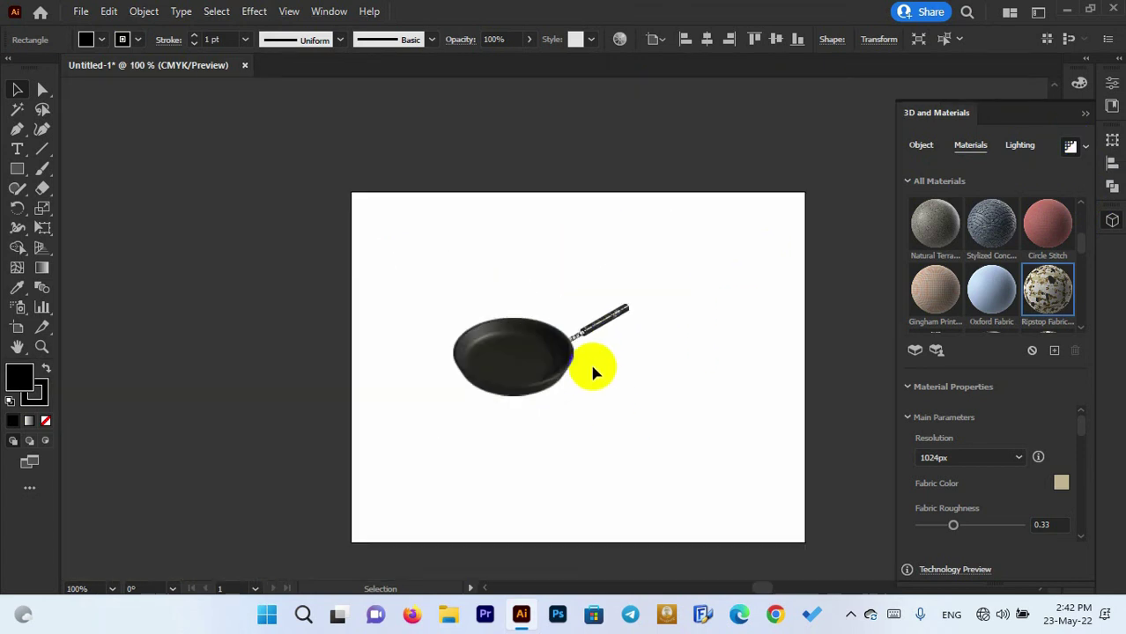
Step: Scale the pan body and both handle bars up together, proportionally, to about 1.5 times their size, and check the finished pan
click(595, 375)
scroll(595, 377, up, 1)
drag(358, 253, 660, 457)
key(v)
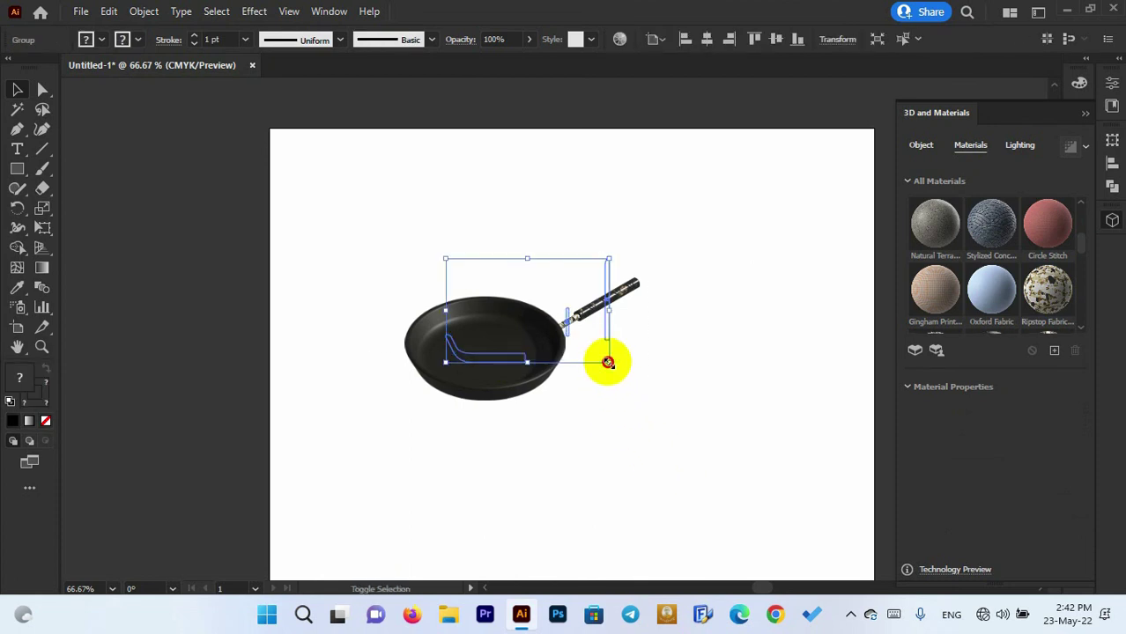
drag(608, 362, 687, 430)
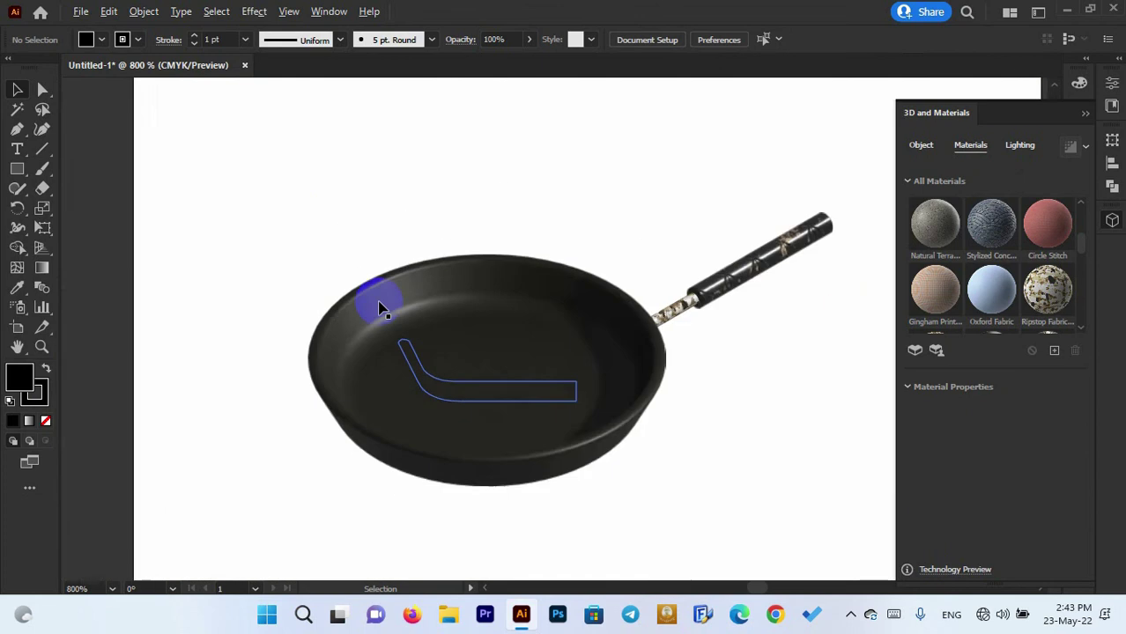
scroll(801, 279, up, 1)
scroll(800, 278, down, 2)
scroll(724, 400, up, 1)
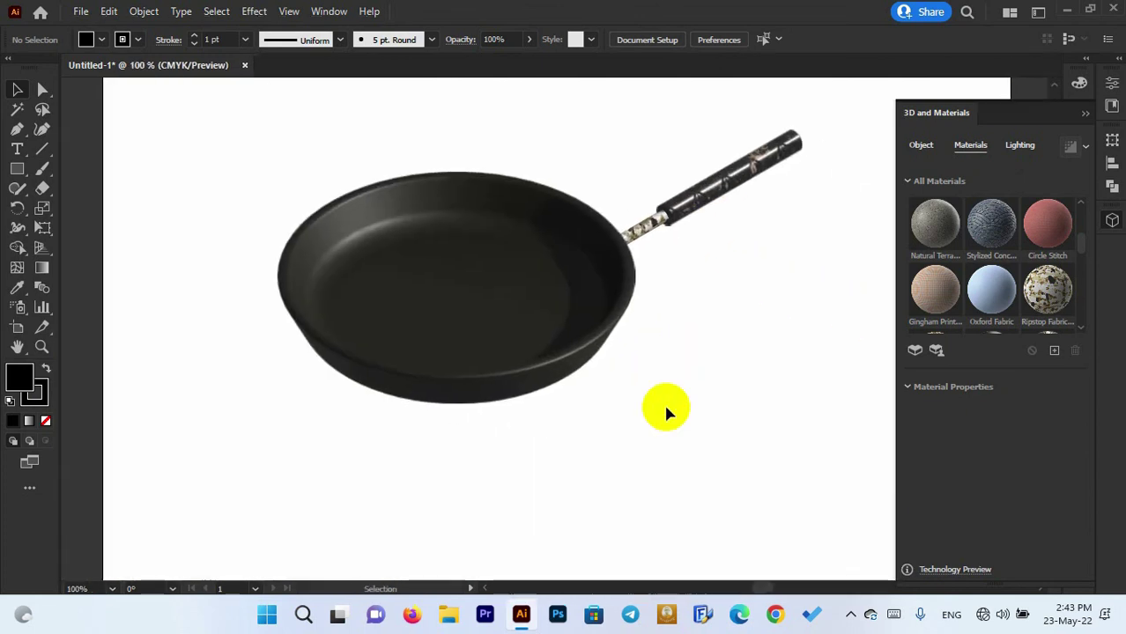
scroll(640, 390, down, 1)
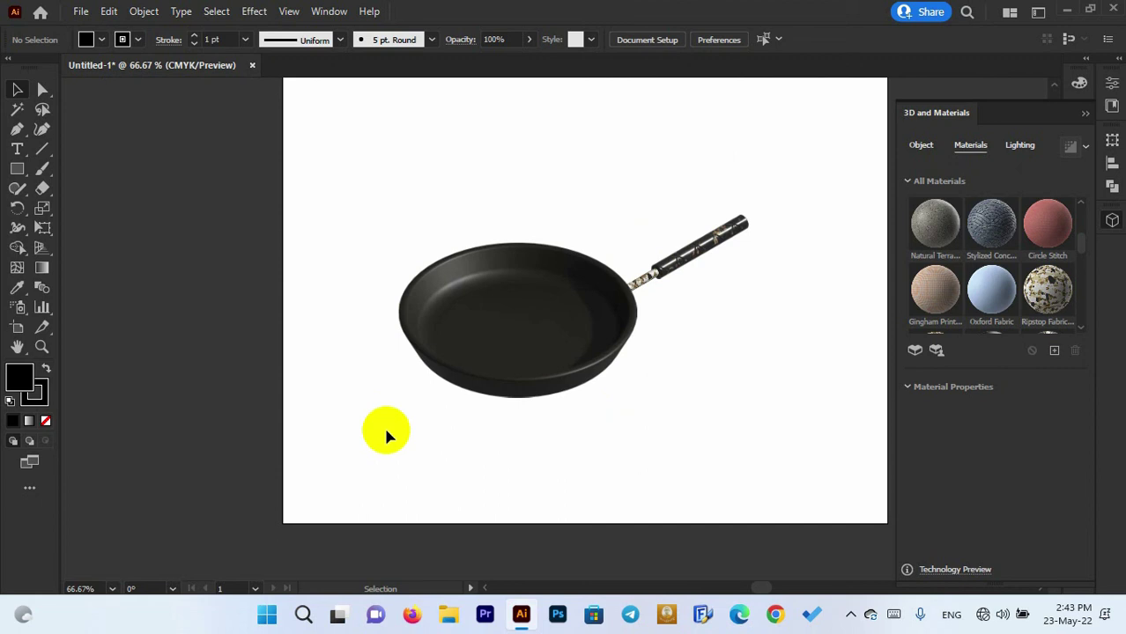